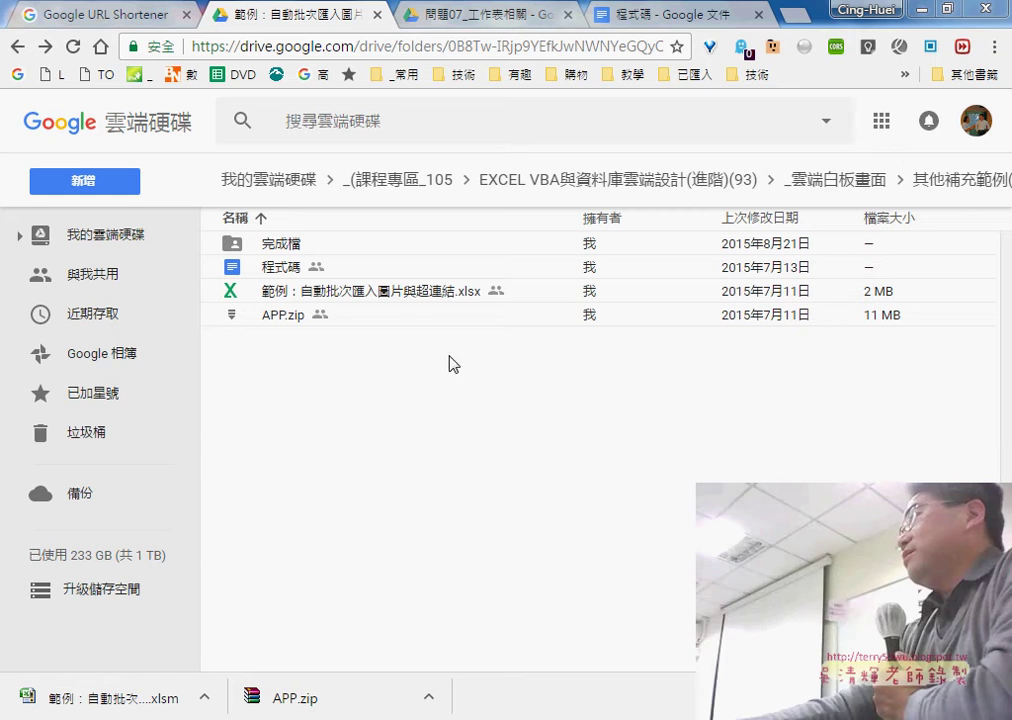
Step: Minimize the Drive browser, Excel workbook, VBA folder and code editor to clear the desktop
left_click(412, 298)
left_click(918, 12)
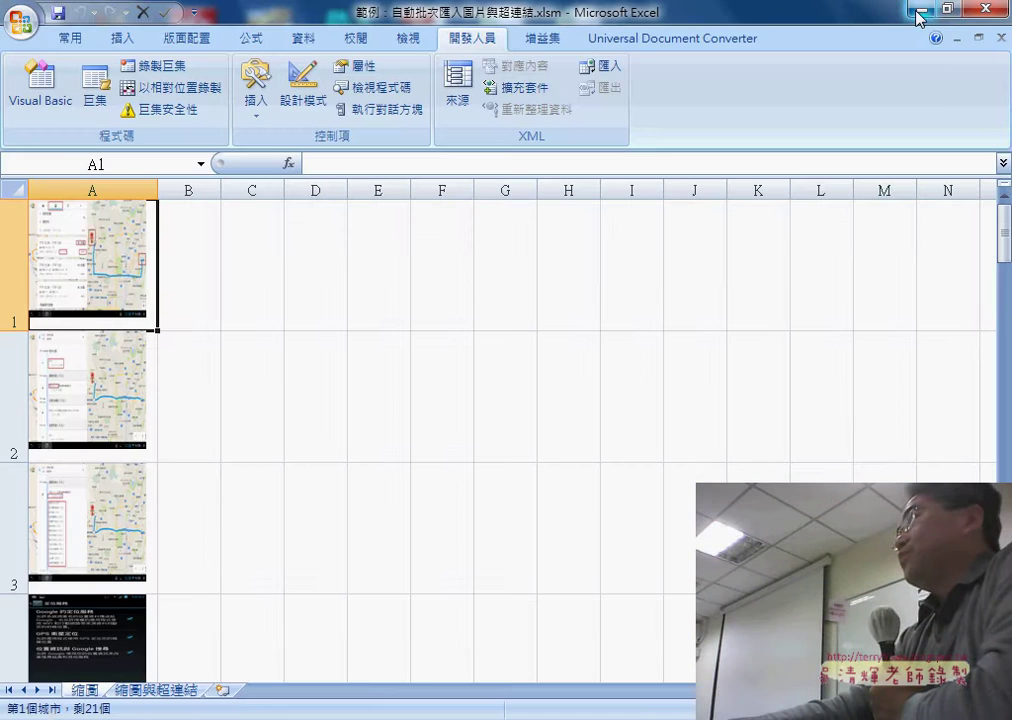
left_click(921, 12)
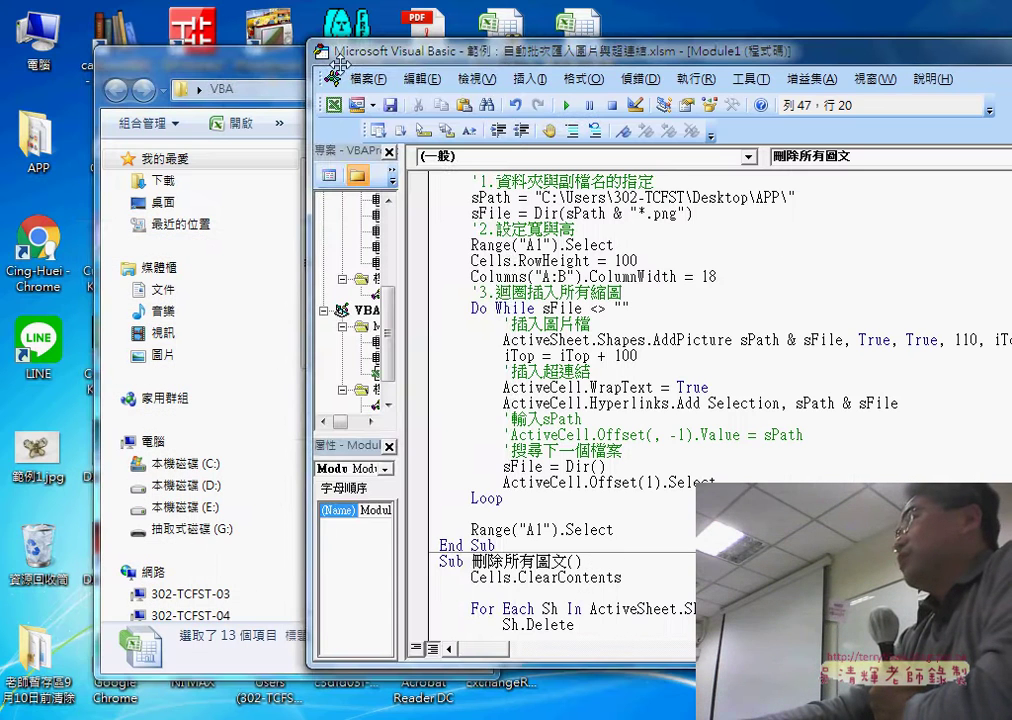
left_click(265, 73)
left_click(428, 58)
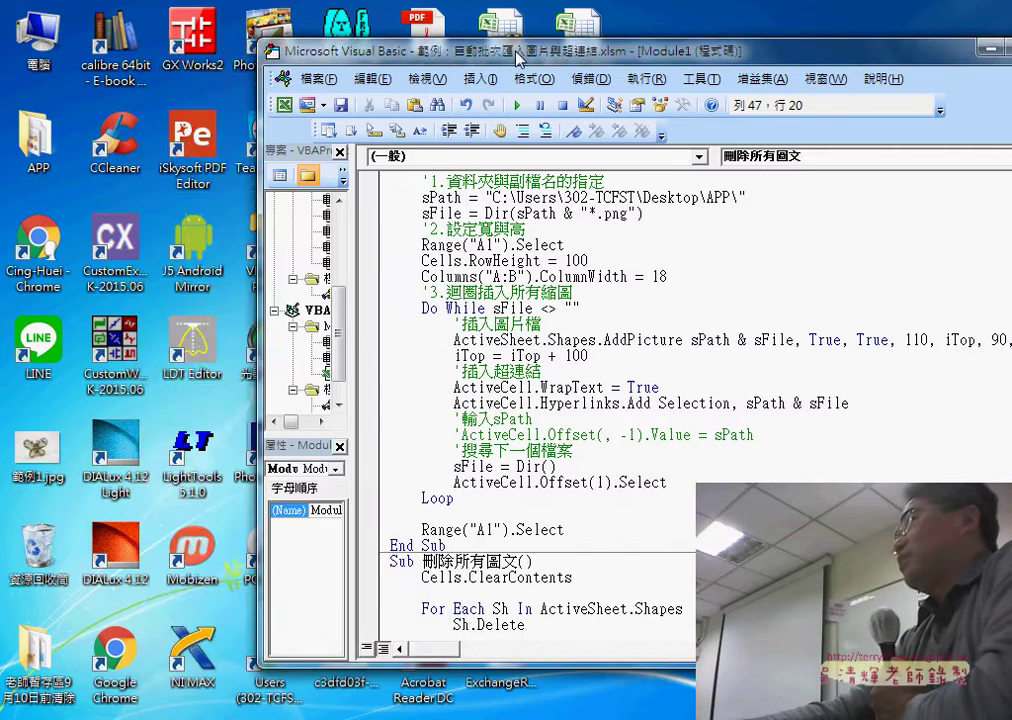
left_click_drag(972, 50, 790, 55)
left_click(880, 48)
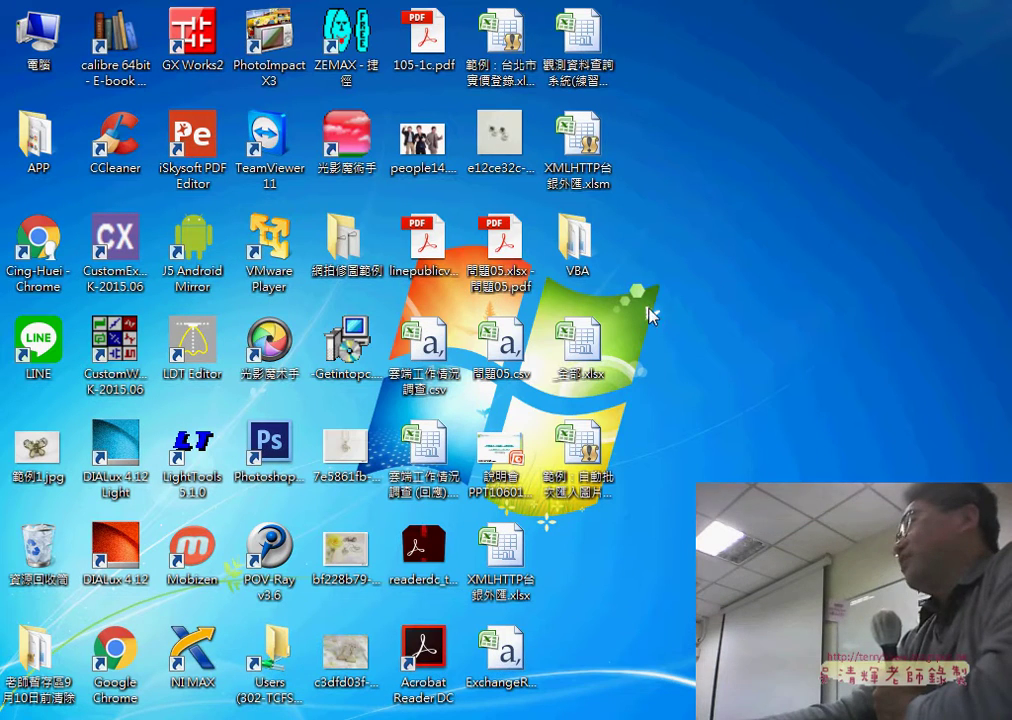
Step: Open the desktop APP folder of PNG images, then return to the browser
double_click(38, 135)
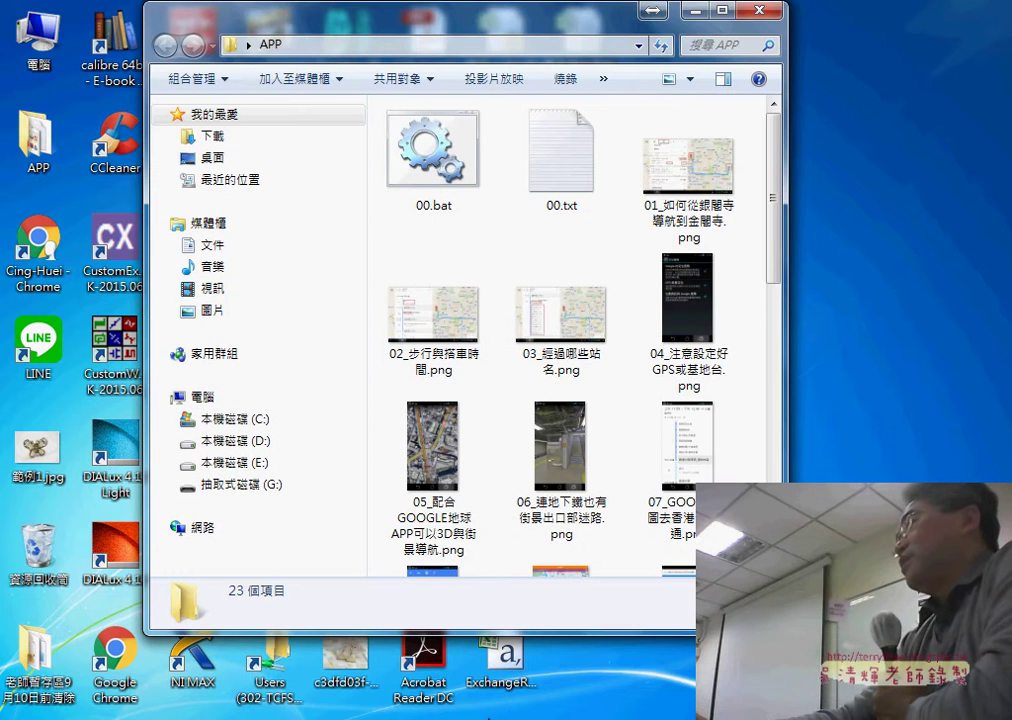
key("alt+Tab")
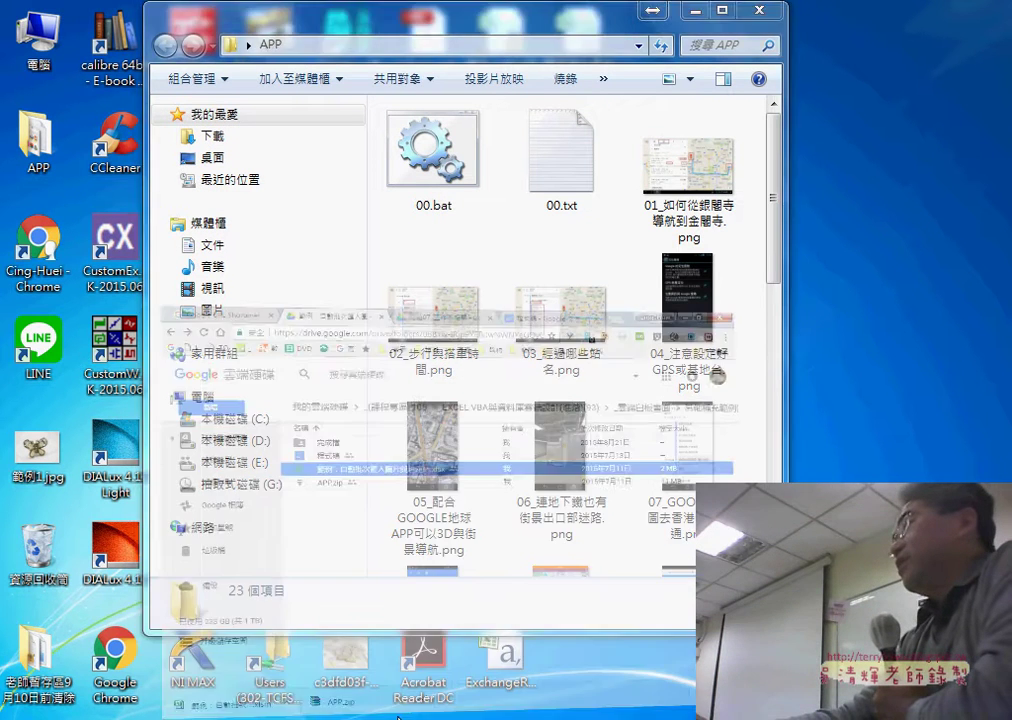
Step: In Drive's 02_進階 folder, select the 範例：自動批次匯入圖片與超連結 example, then return to the APP folder
left_click(885, 182)
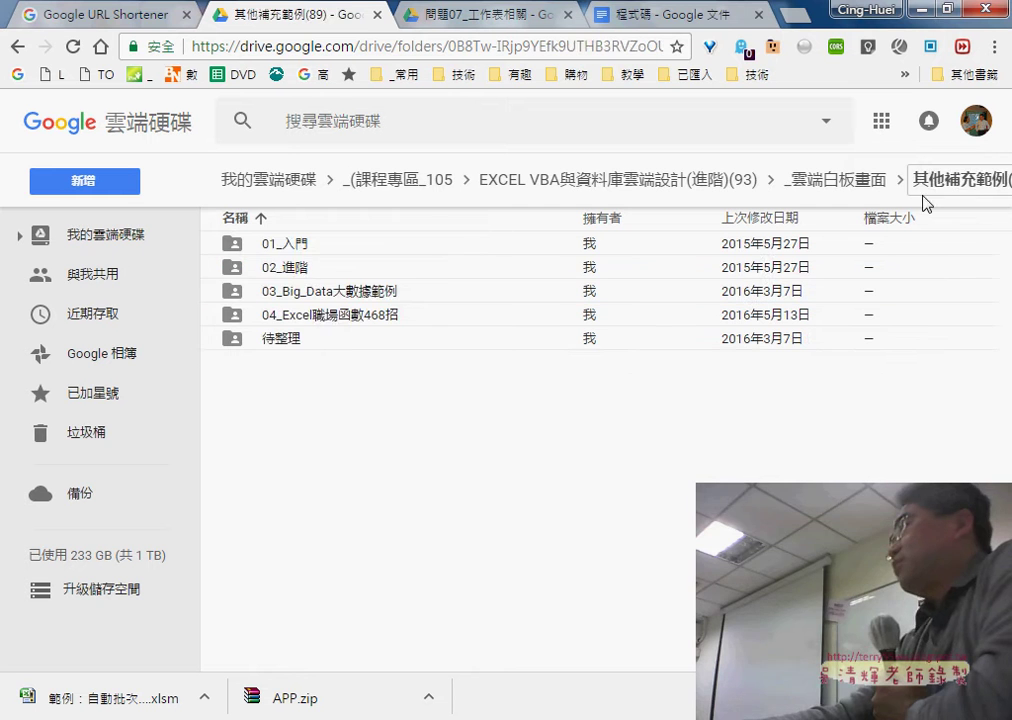
double_click(295, 269)
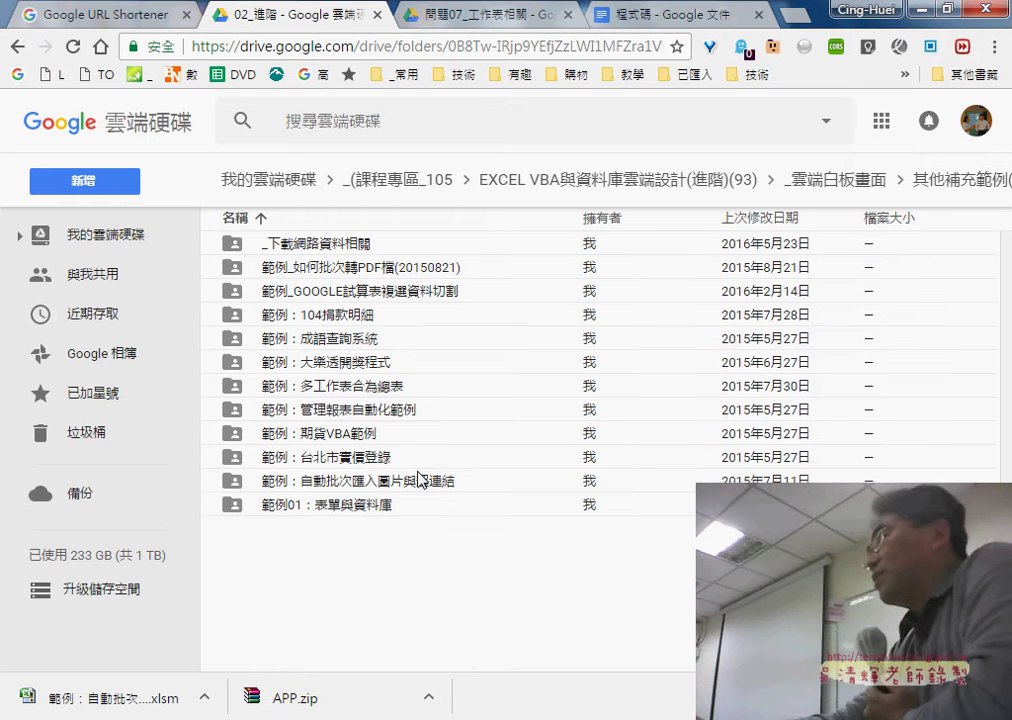
left_click(420, 485)
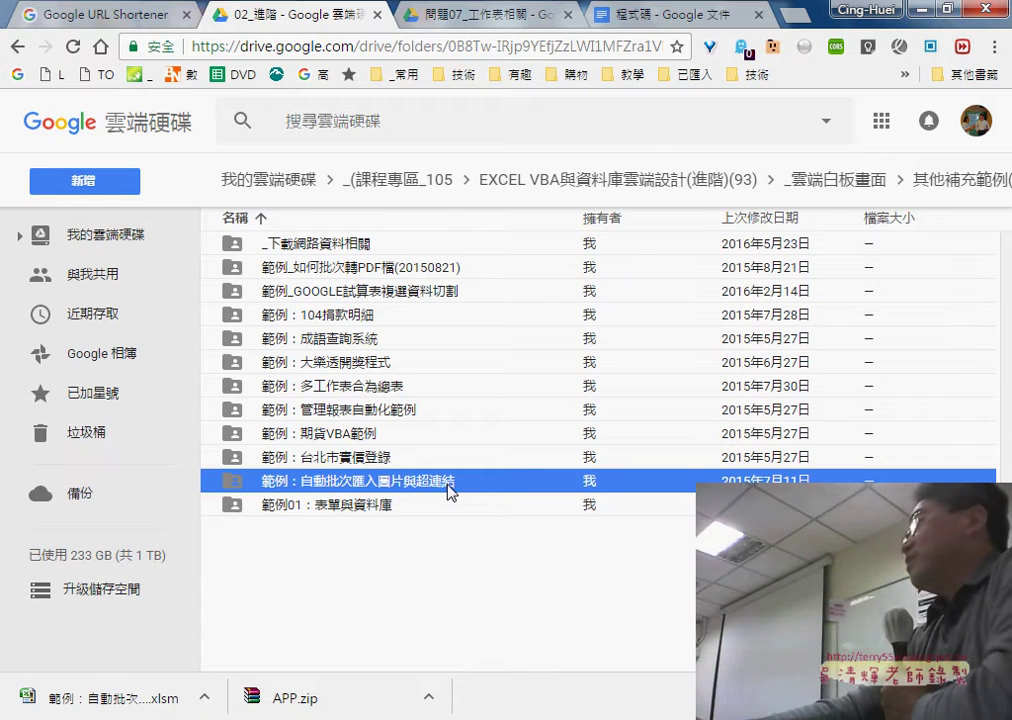
left_click(947, 8)
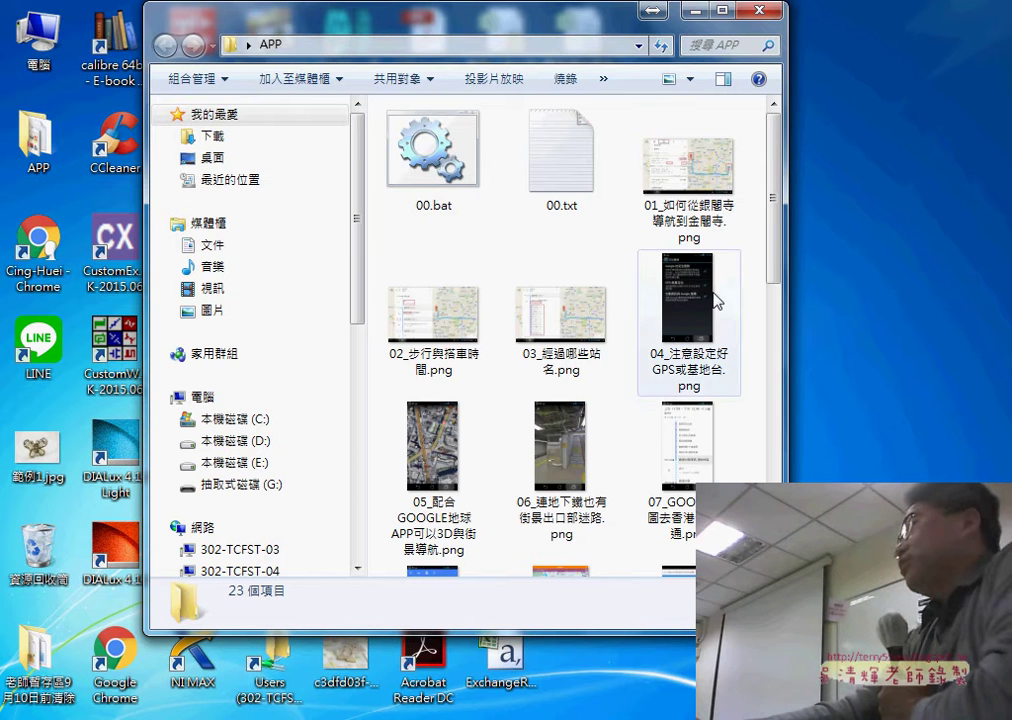
scroll(776, 237, "down", 1)
scroll(776, 237, "down", 5)
scroll(800, 384, "down", 5)
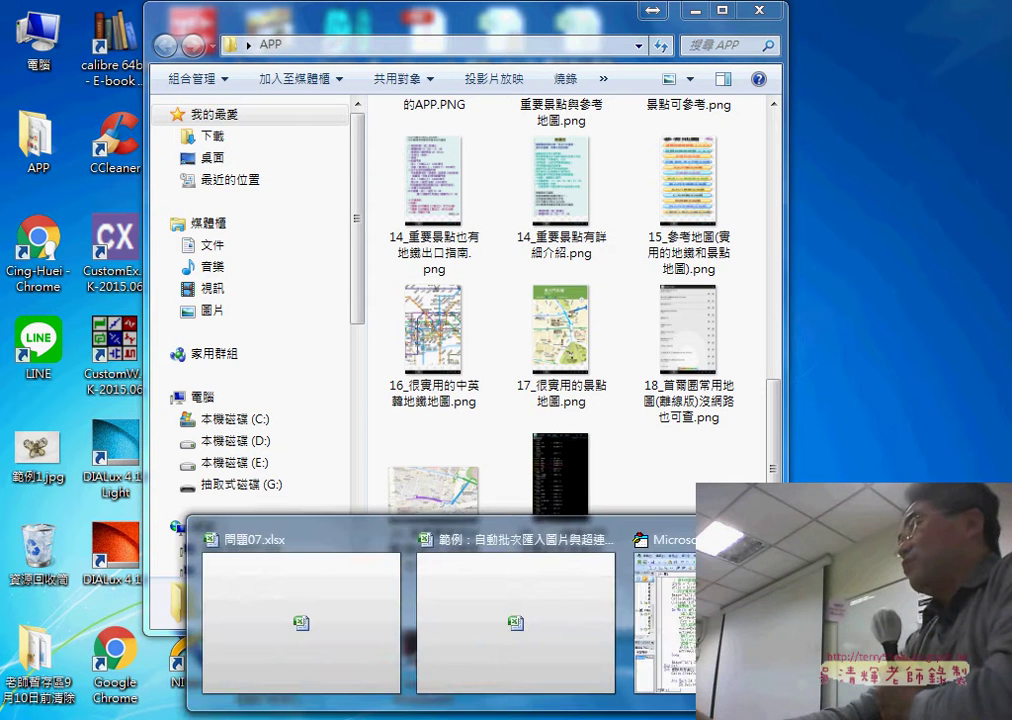
Step: Compare the 縮圖與超連結 and 縮圖 sheets in the workbook
left_click(665, 600)
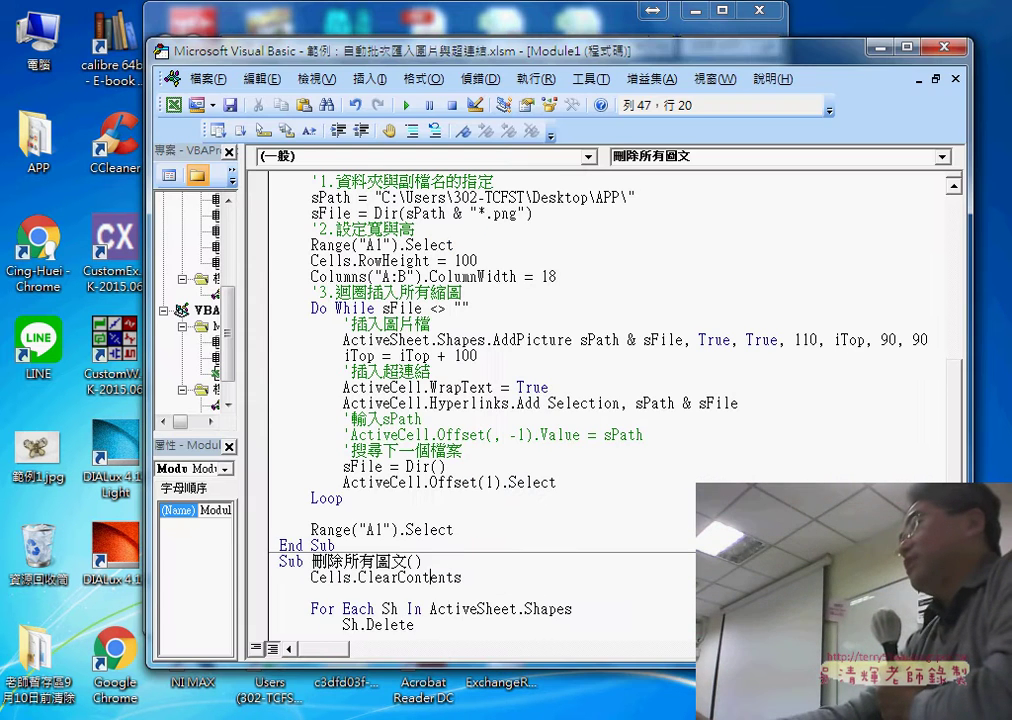
left_click(500, 680)
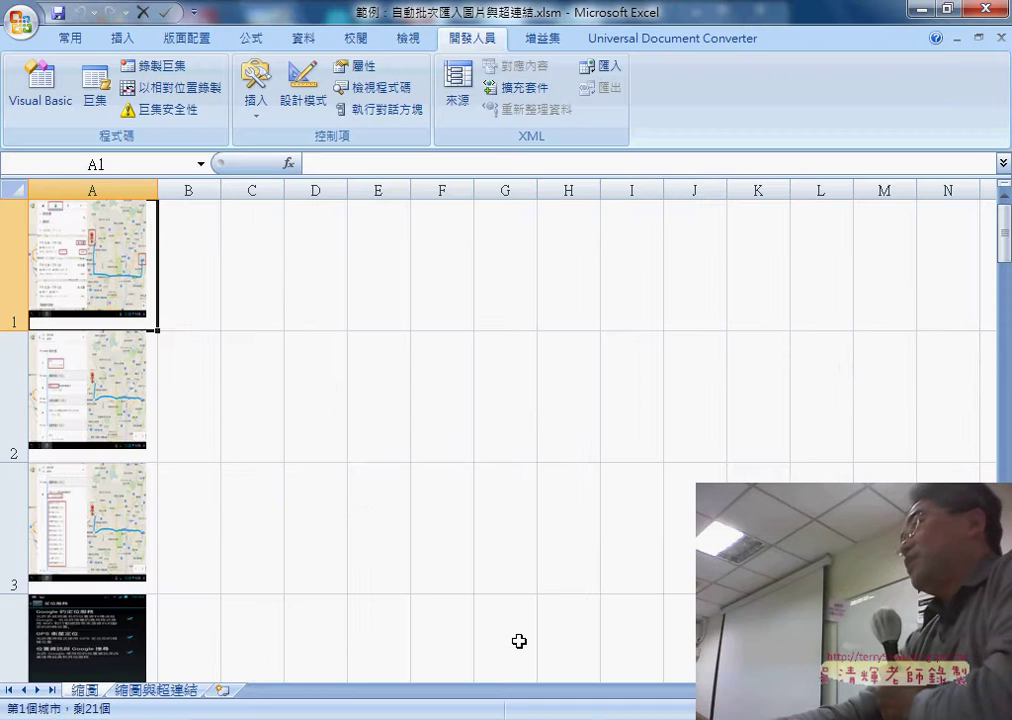
left_click(155, 690)
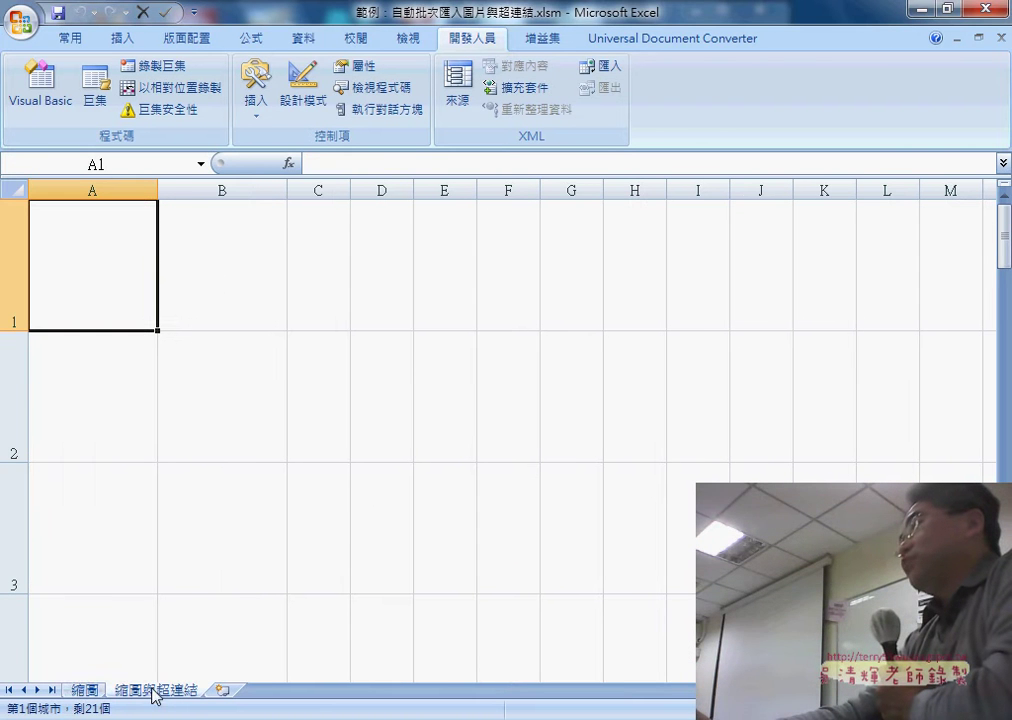
left_click(85, 690)
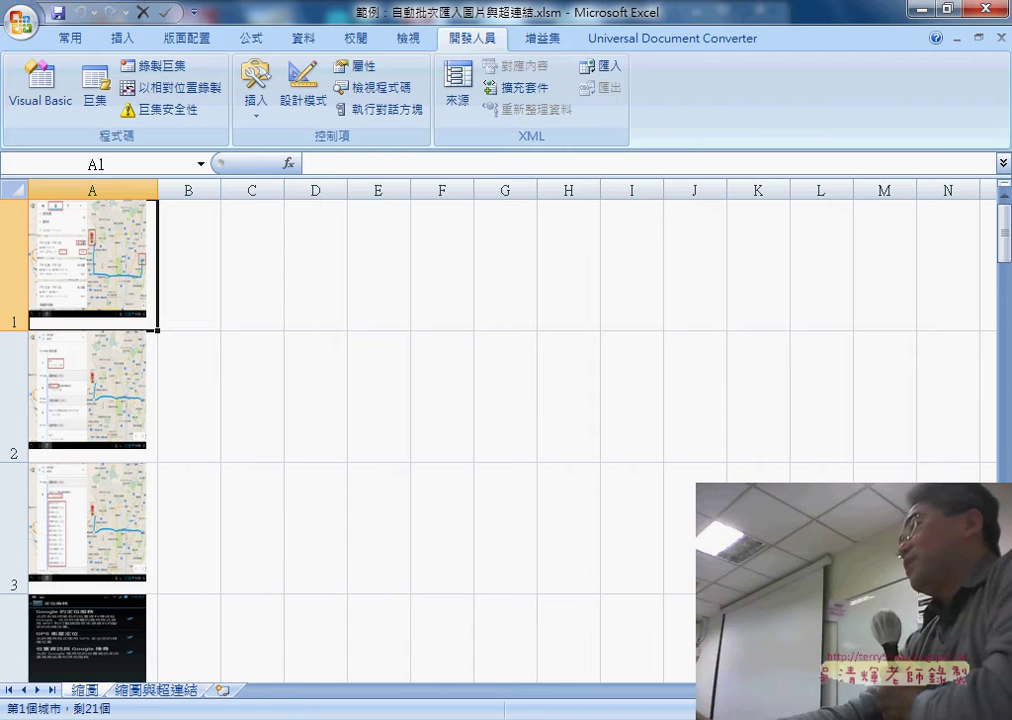
Step: Run the 刪除所有圖文 macro to clear the thumbnails from column A
left_click(688, 613)
scroll(691, 424, "down", 2)
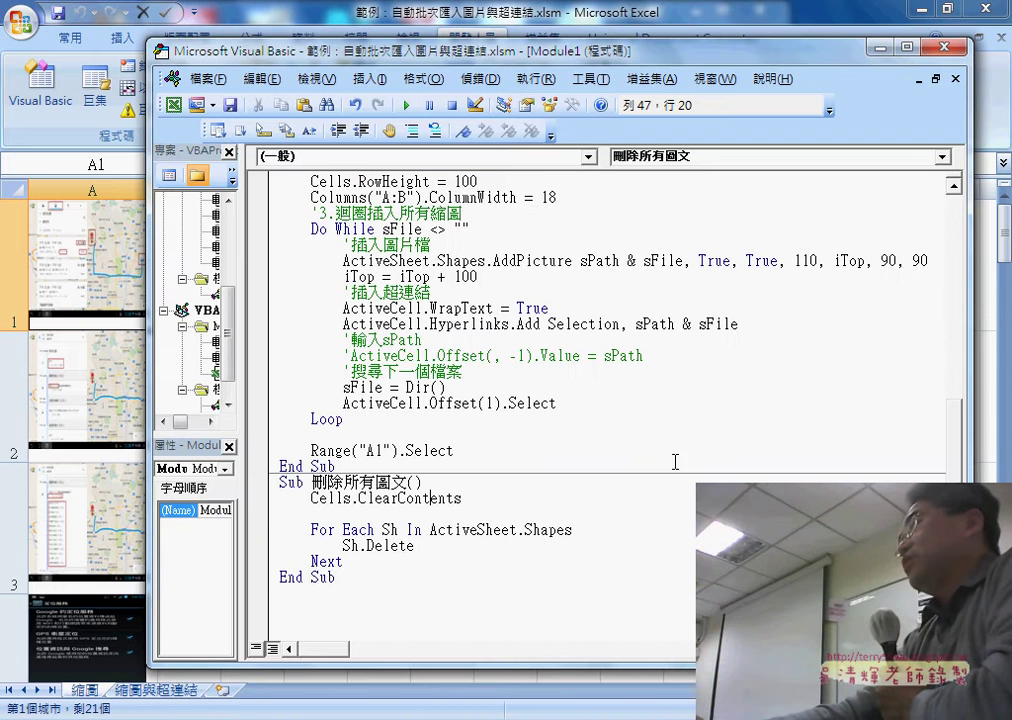
left_click(408, 105)
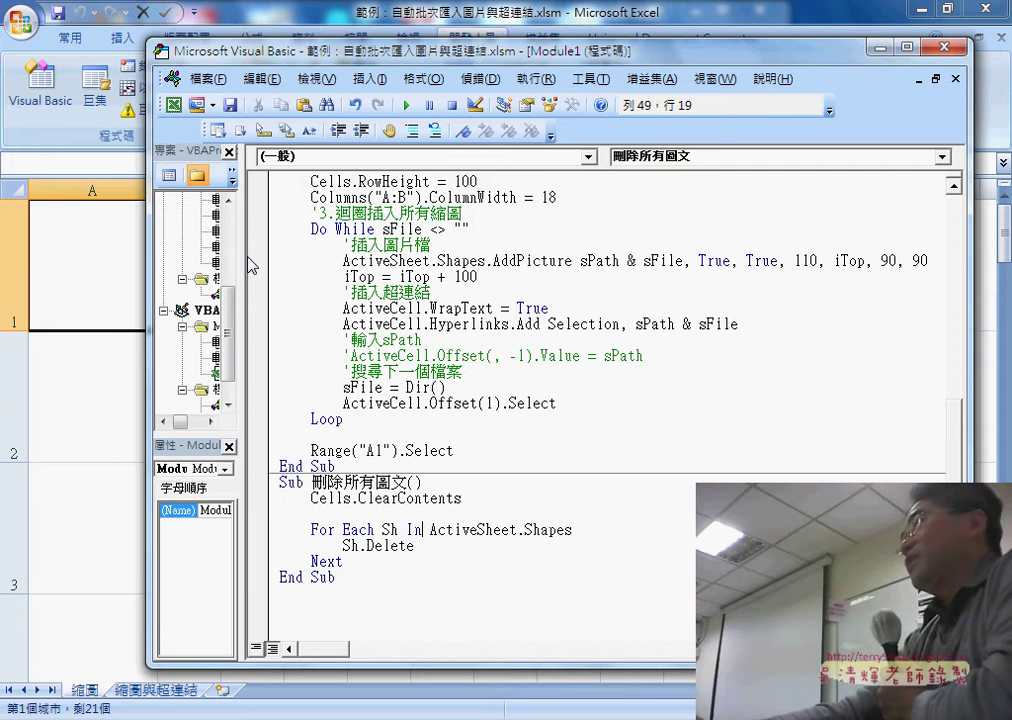
scroll(588, 340, "up", 5)
scroll(481, 293, "up", 4)
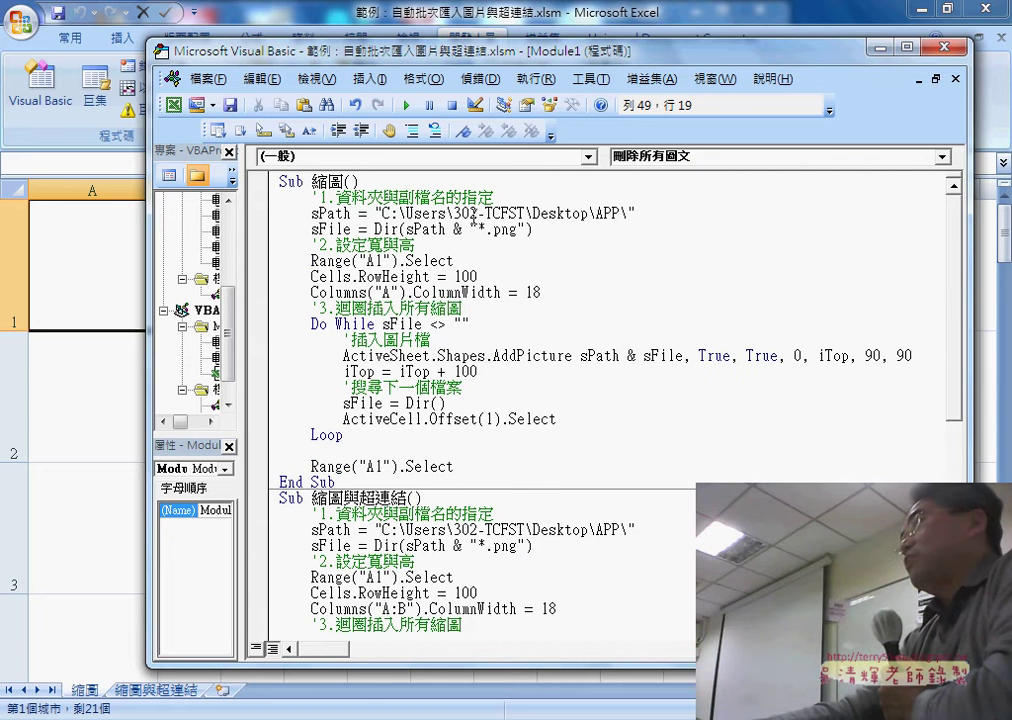
left_click_drag(519, 68, 662, 84)
left_click(630, 324)
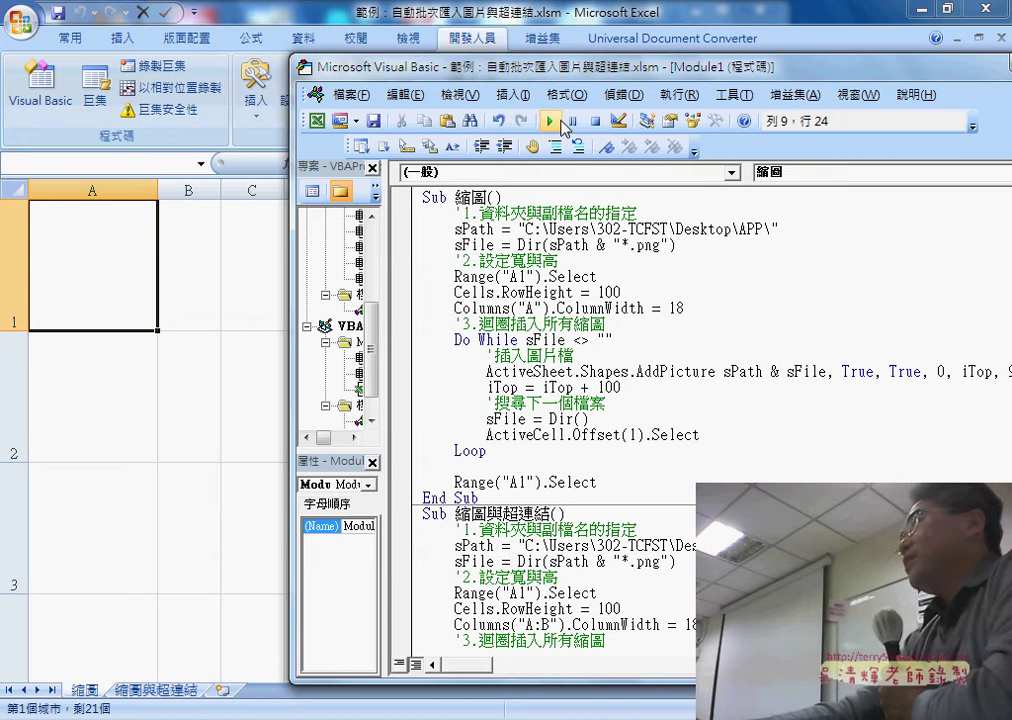
Step: Run the 縮圖 macro to refill column A with PNG thumbnails, then show the 縮圖與超連結 sheet
left_click(558, 121)
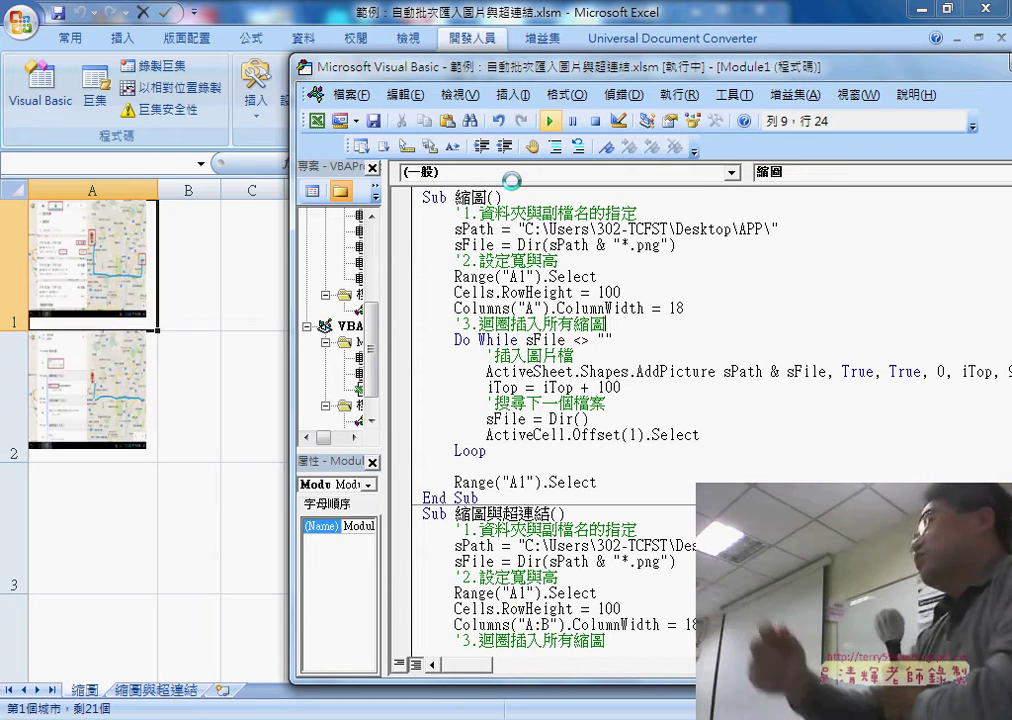
scroll(513, 186, "down", 1)
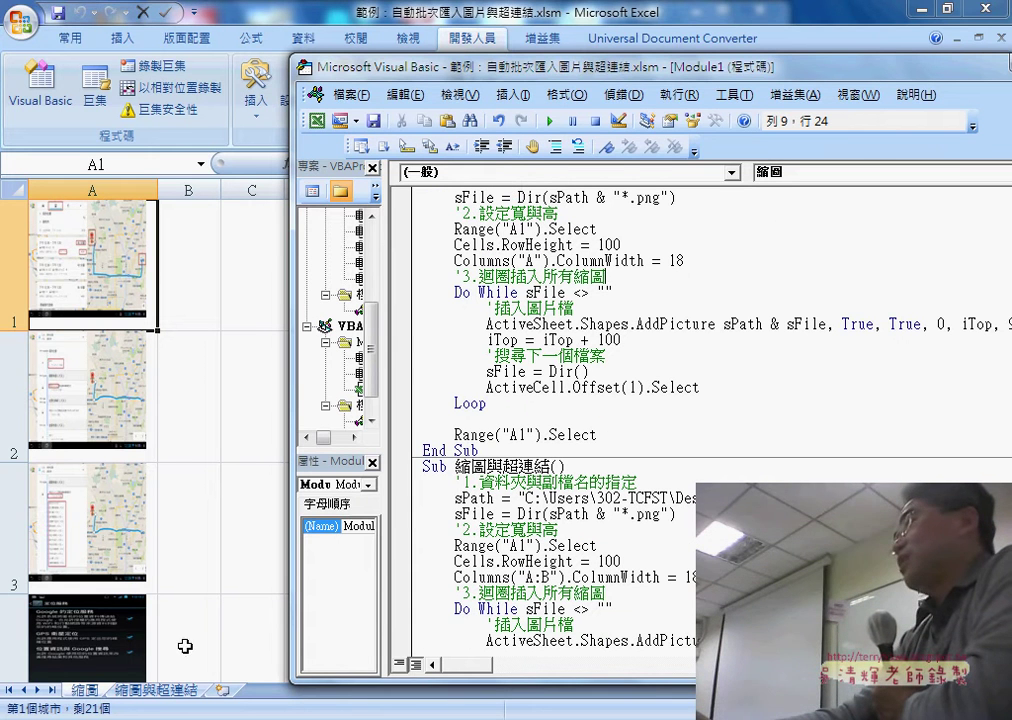
left_click(162, 691)
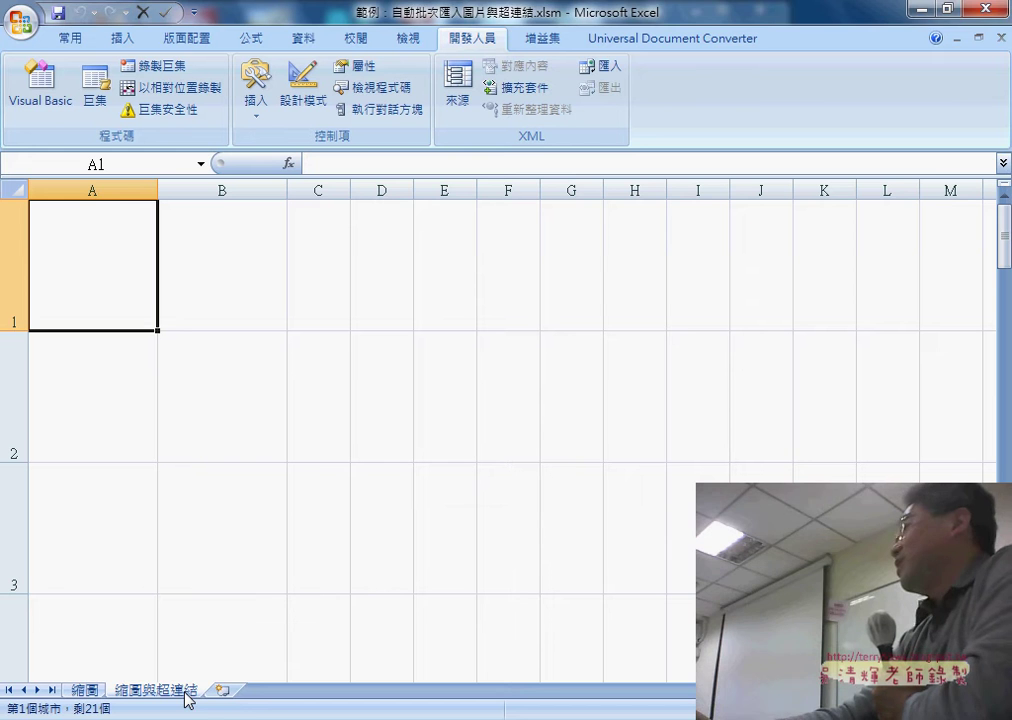
Step: Run Sub 縮圖與超連結 to fill rows 1–19 with hyperlinked PNG paths and thumbnails
left_click(650, 580)
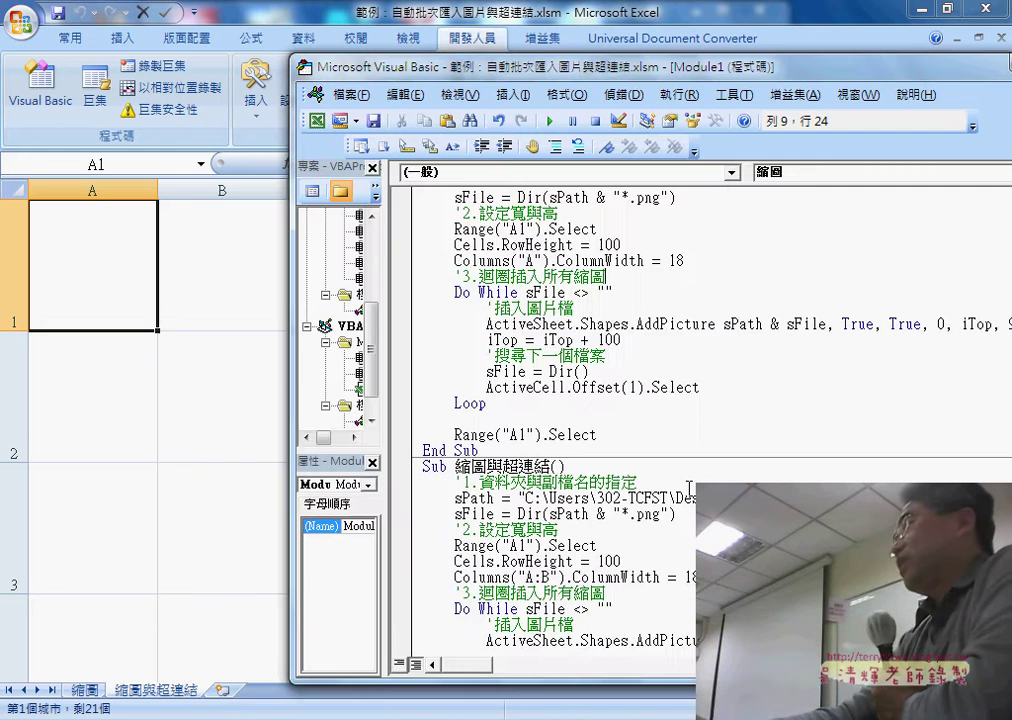
scroll(645, 424, "down", 2)
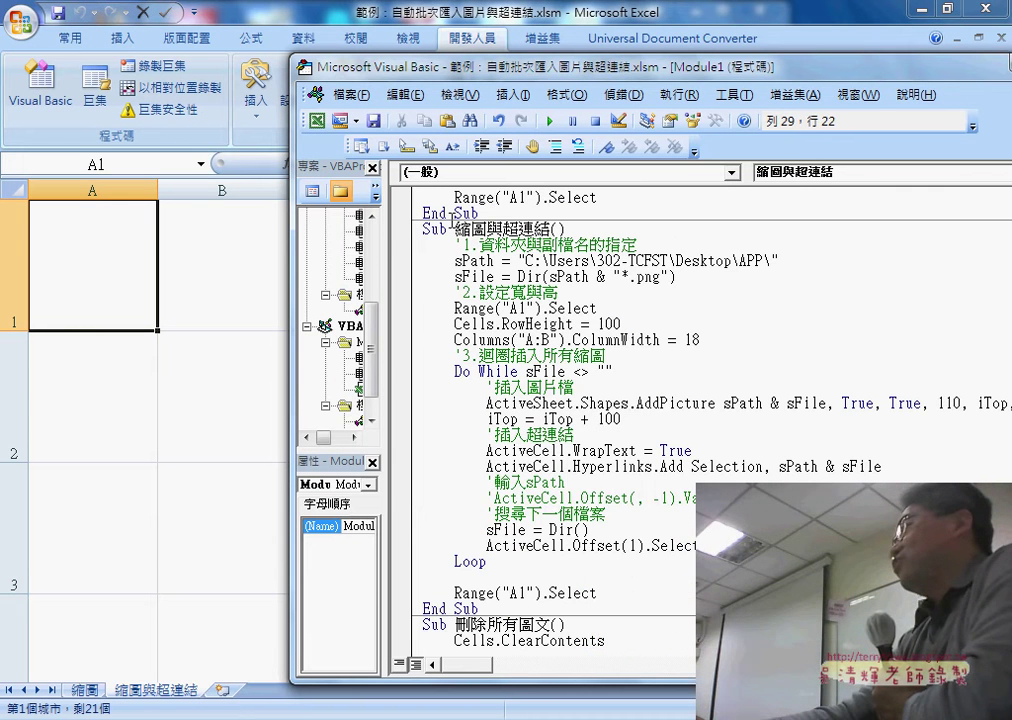
double_click(490, 228)
left_click(560, 302)
left_click(551, 128)
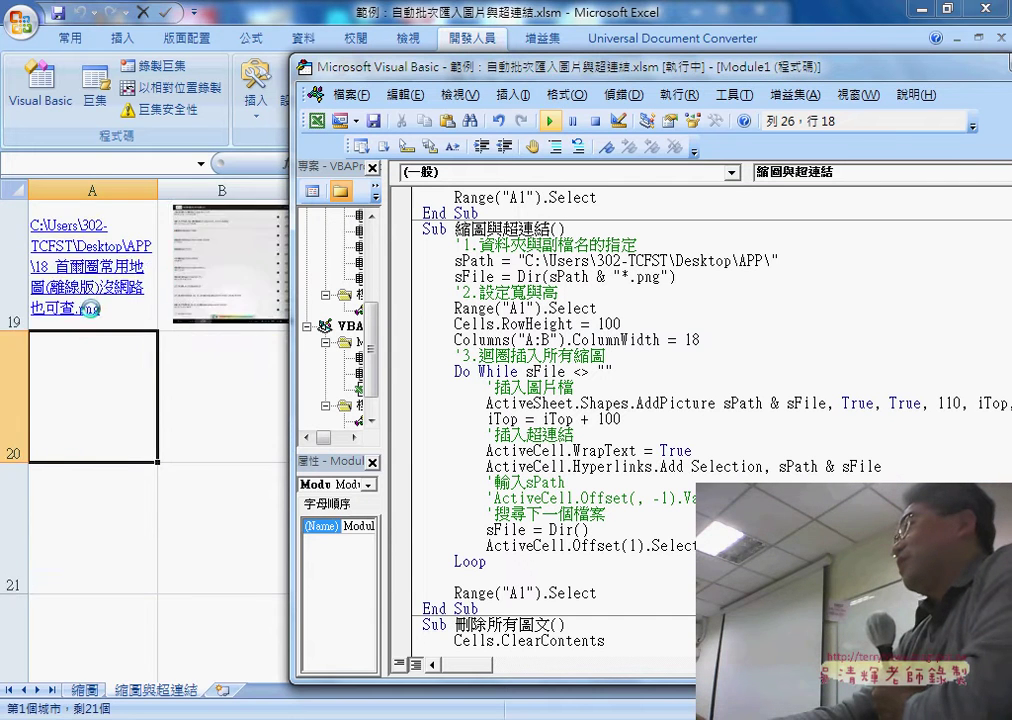
Step: Open 01_如何從銀閣寺導航到金閣寺.png from the A1 hyperlink, then close Picture Manager
left_click(98, 300)
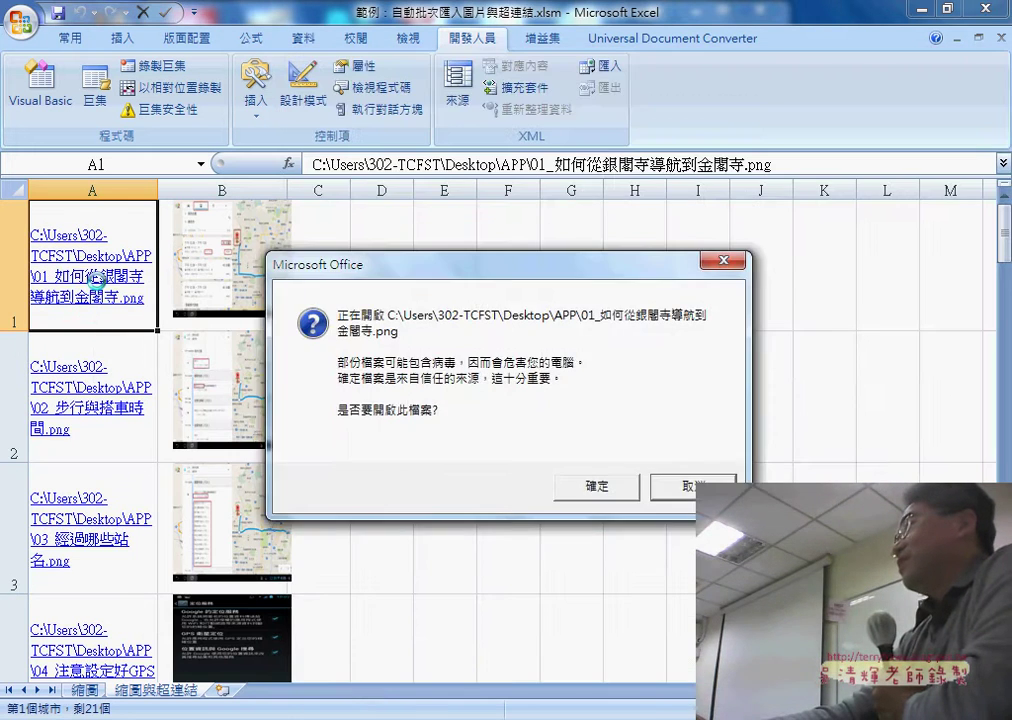
left_click(594, 484)
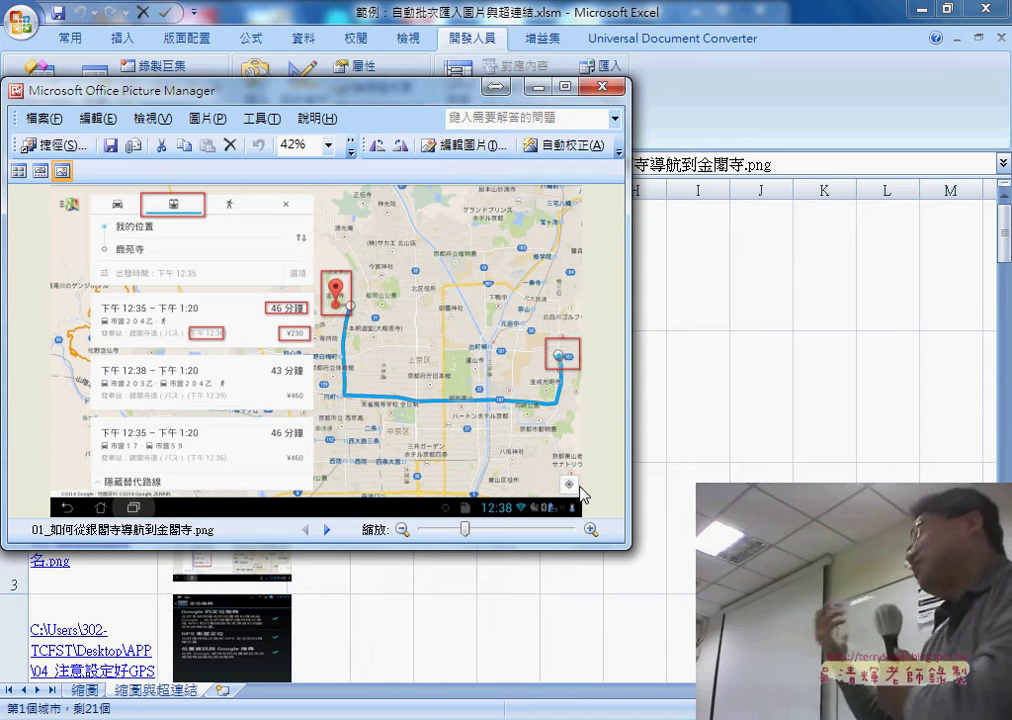
left_click(603, 88)
mouse_move(463, 716)
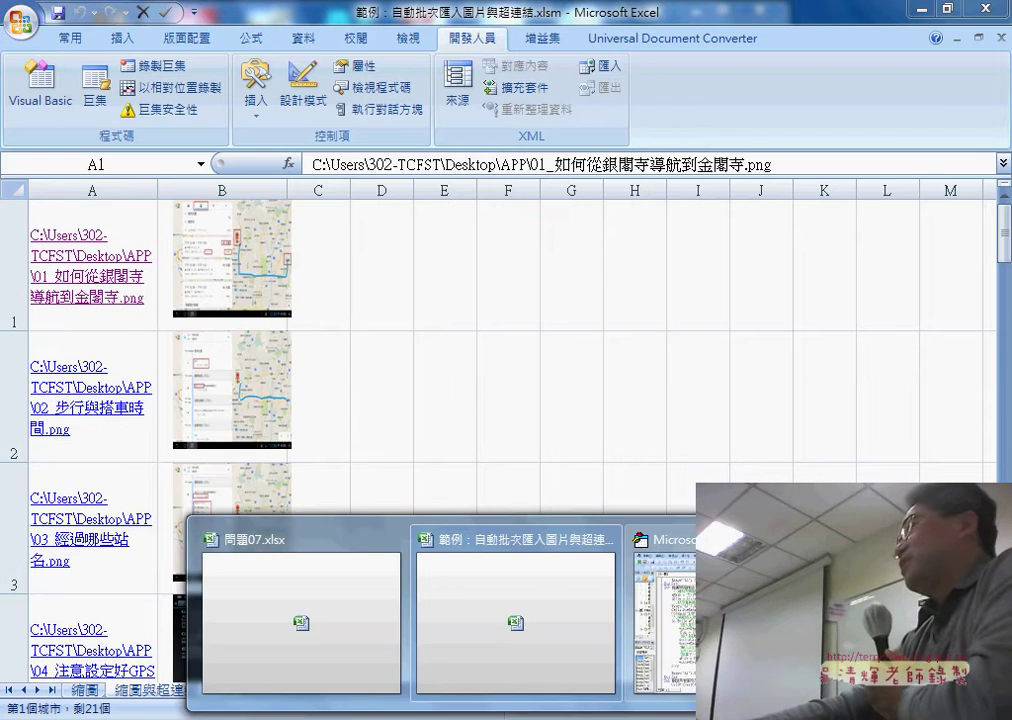
Step: Highlight the ClearContents line and shape-deleting loop, then run 刪除所有圖文 to empty the sheet
left_click(665, 600)
left_click_drag(456, 521, 597, 516)
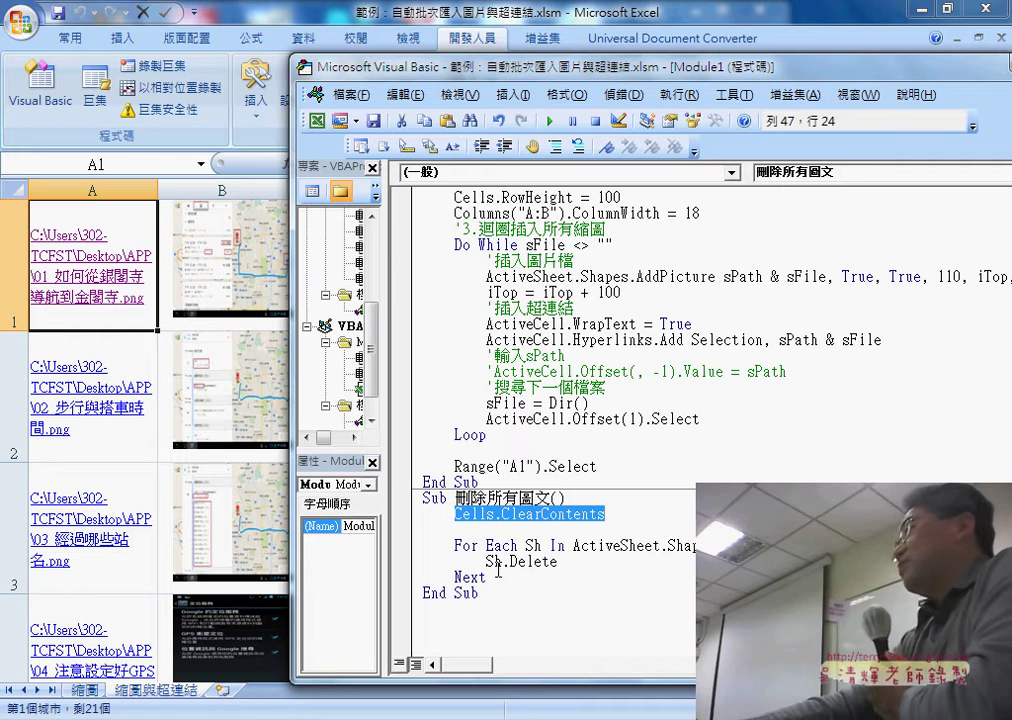
left_click_drag(487, 578, 421, 545)
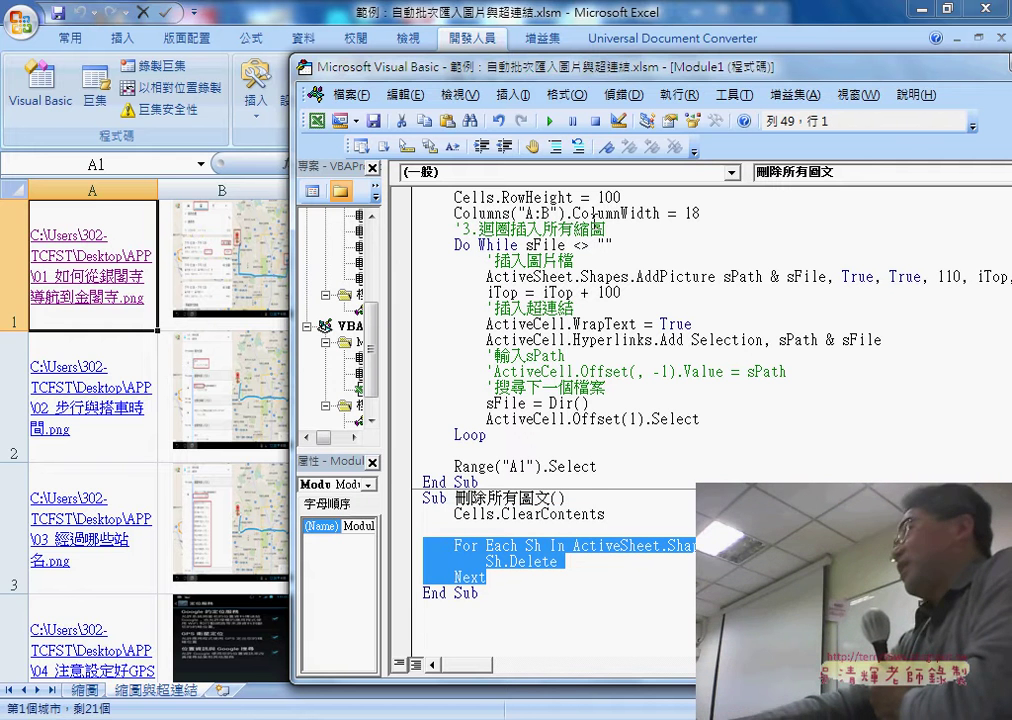
left_click(551, 124)
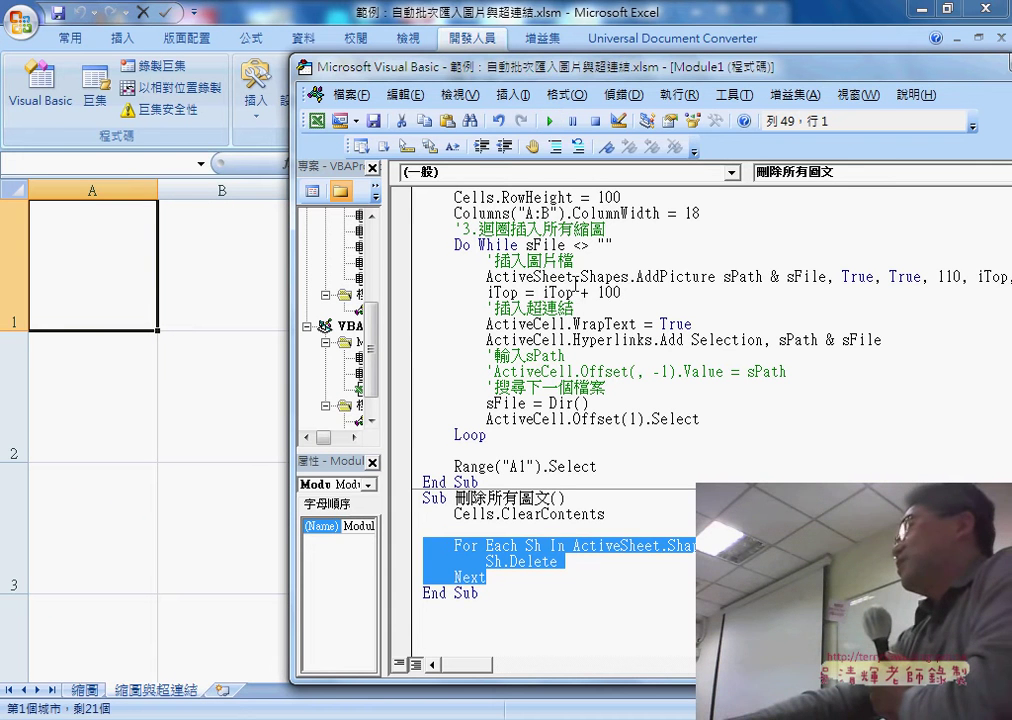
Step: Review Sub 縮圖's folder path, Dir call, row height 100 and Shapes code, then open AddPicture help
scroll(572, 290, "up", 5)
scroll(572, 290, "up", 4)
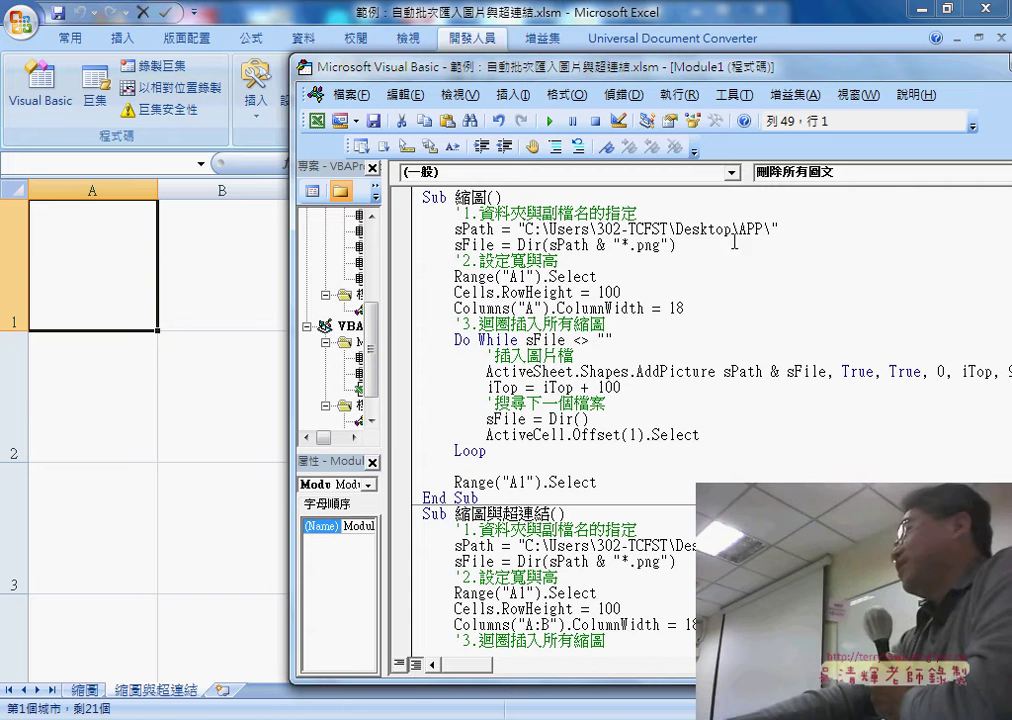
left_click_drag(778, 229, 527, 229)
left_click_drag(676, 245, 648, 246)
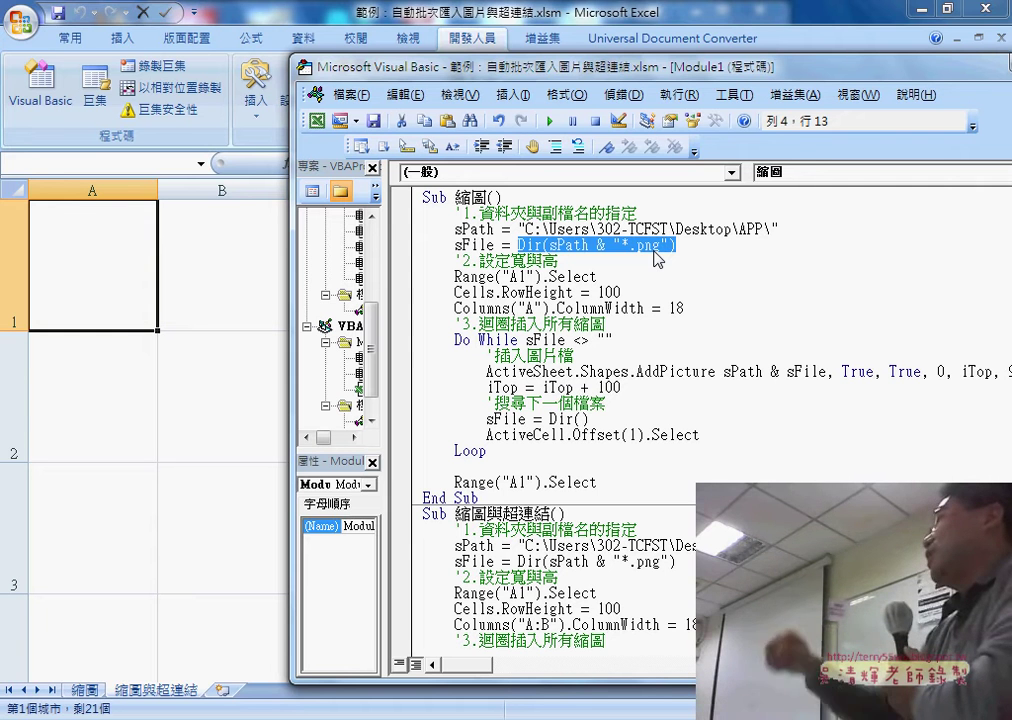
left_click(599, 292)
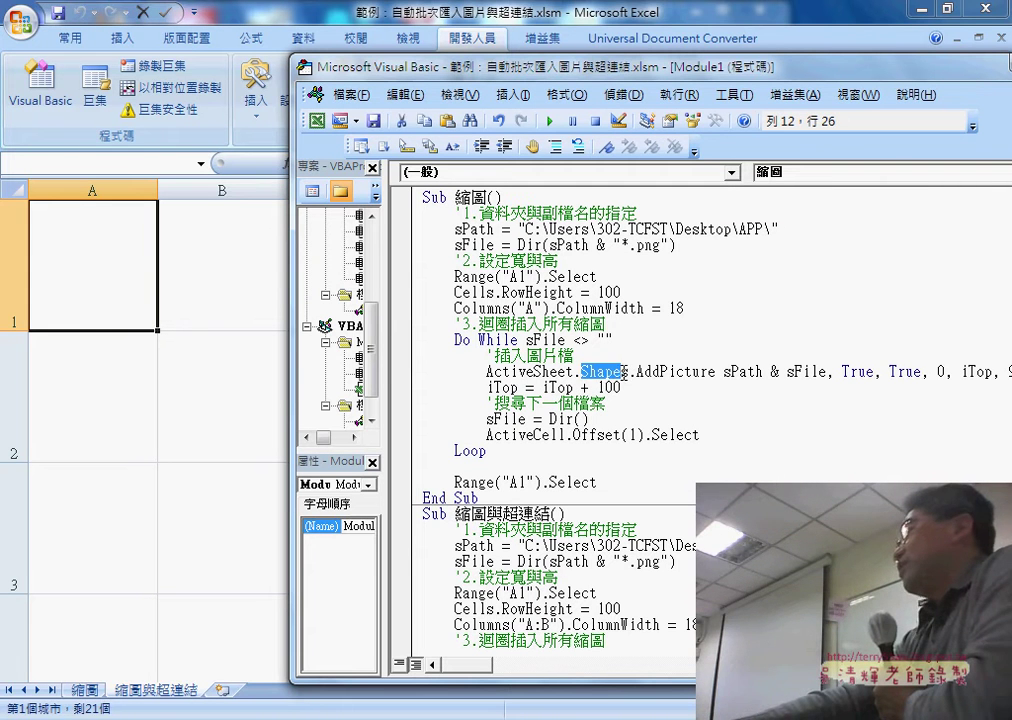
left_click_drag(624, 372, 630, 372)
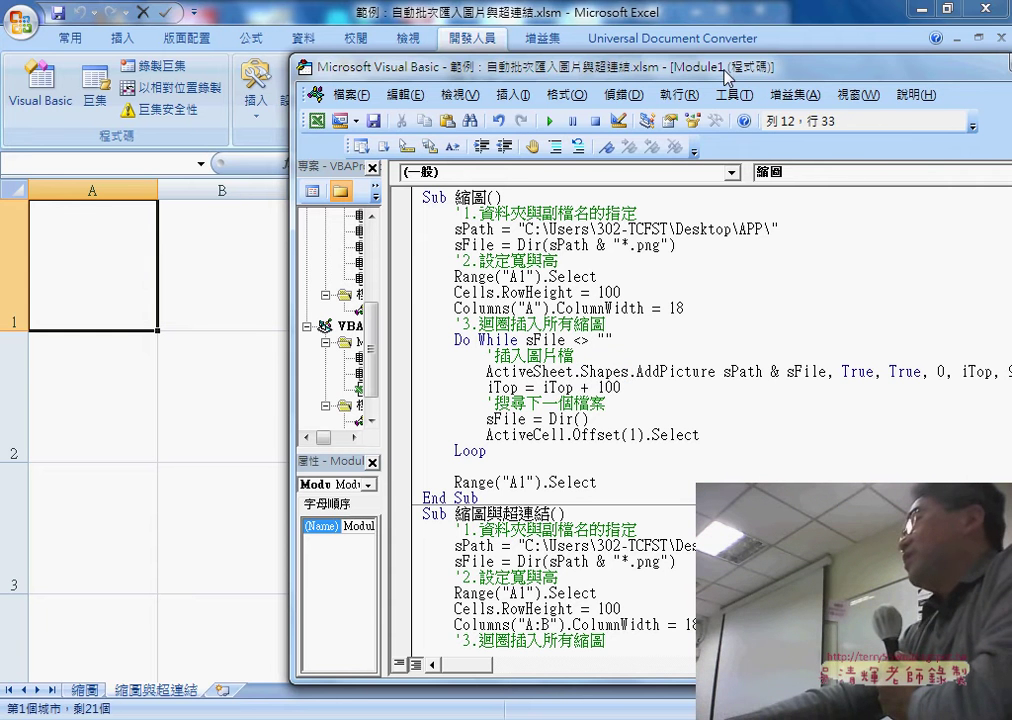
left_click_drag(727, 77, 580, 71)
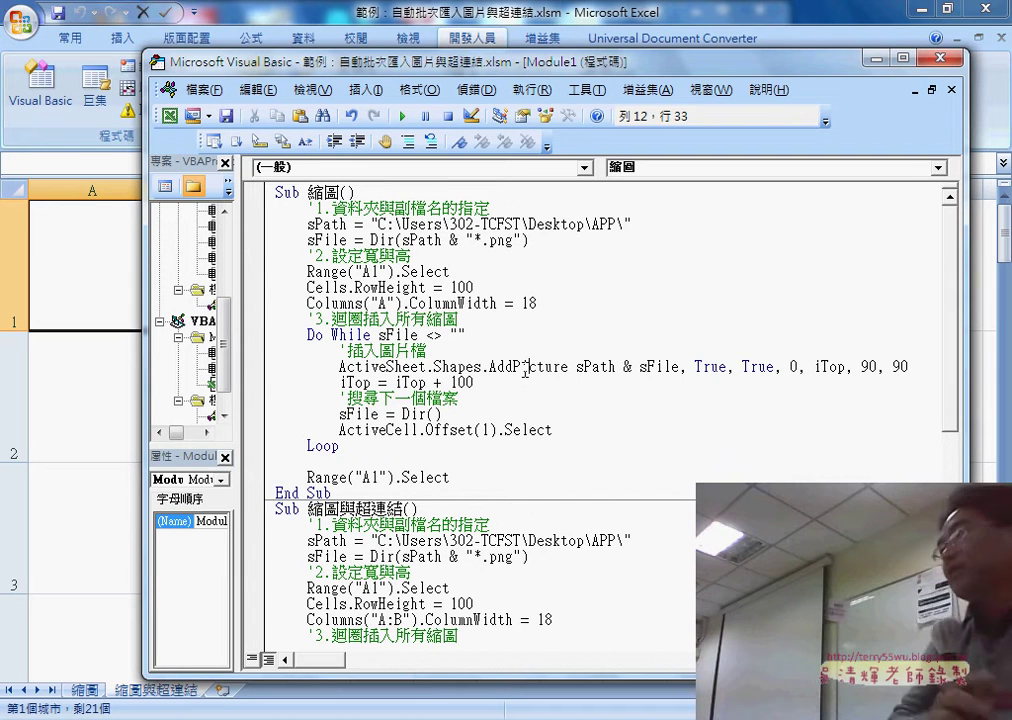
key("F1")
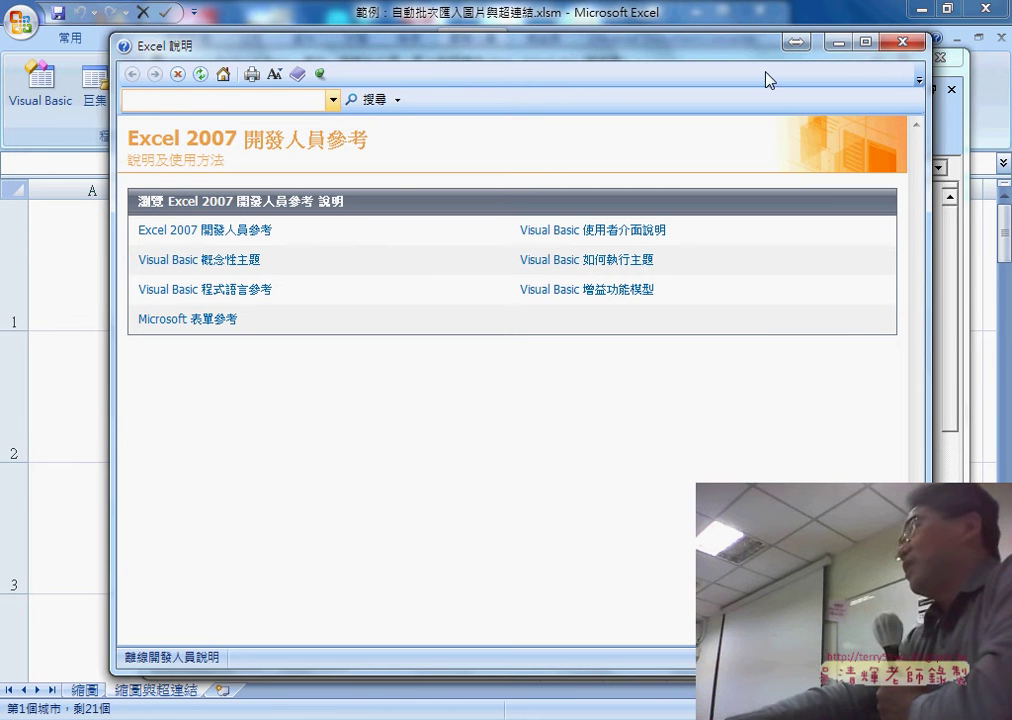
Step: Close Help, rerun the 縮圖 macro to refill column A with thumbnails, and switch to Drive
left_click(900, 43)
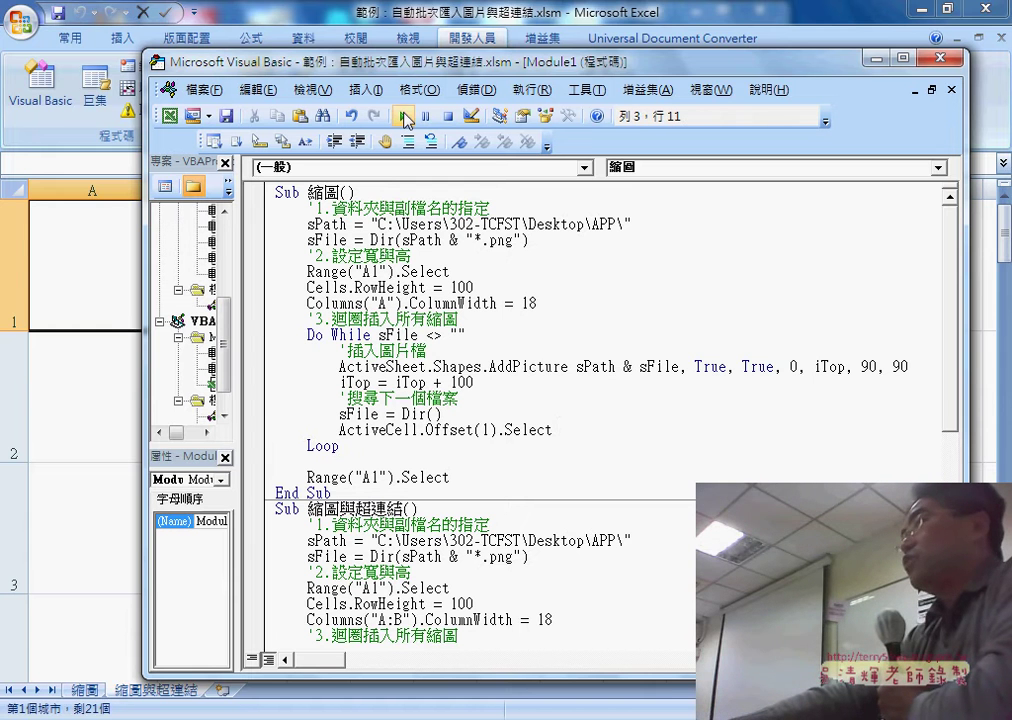
left_click(403, 118)
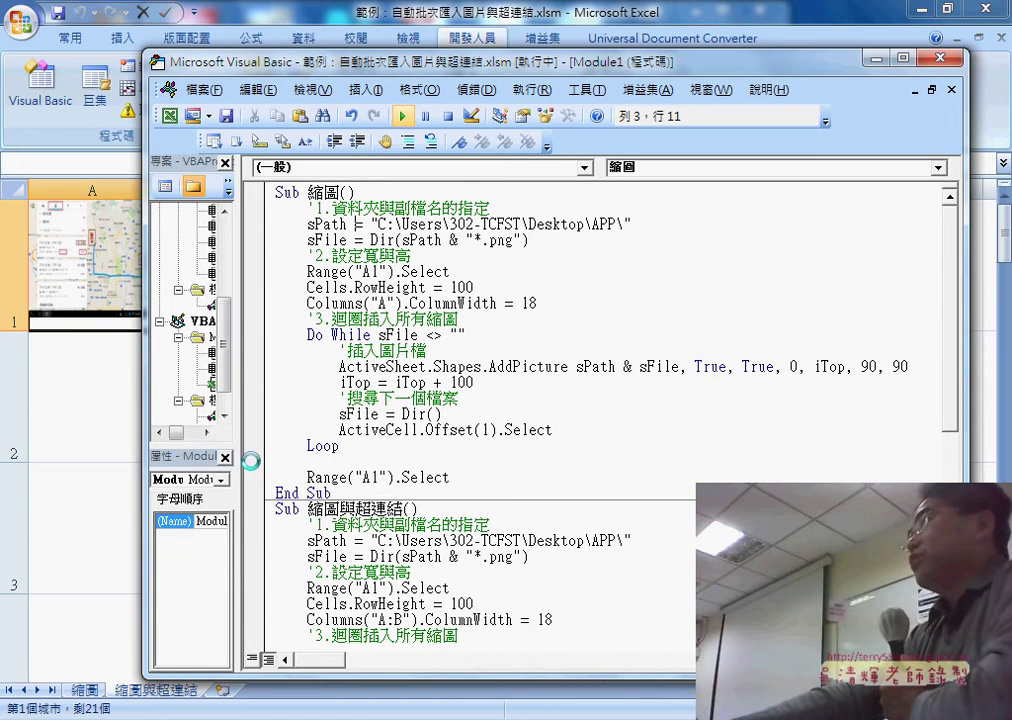
left_click_drag(436, 67, 626, 85)
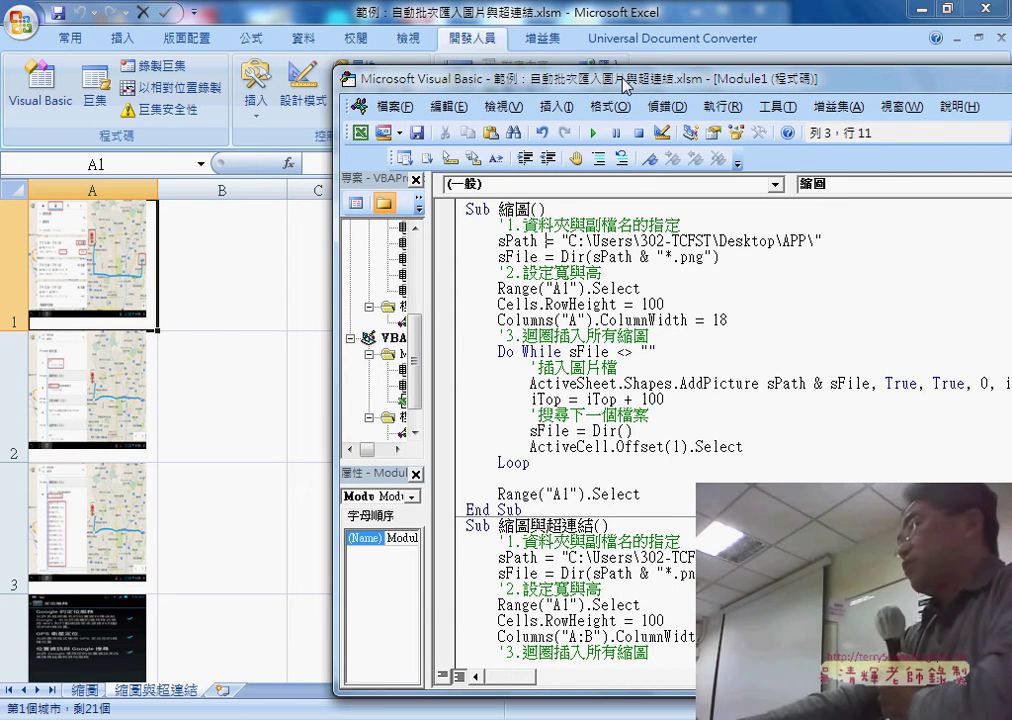
key("alt+Tab")
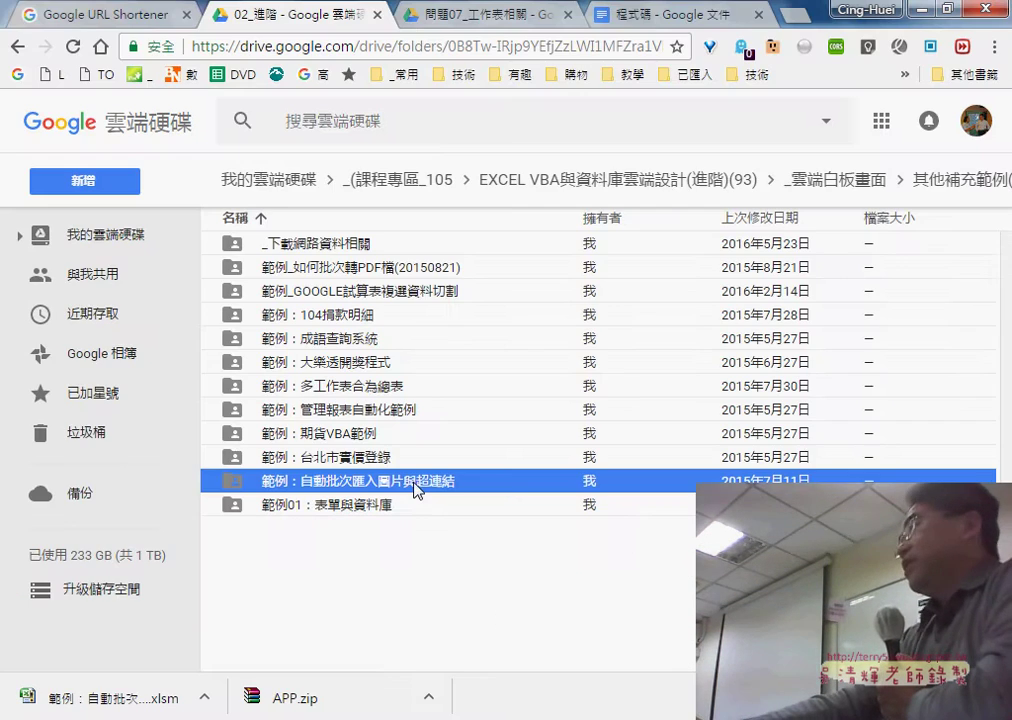
Step: Go up from the example folder to EXCEL VBA與資料庫雲端設計(進階)(93) and open 教學論壇
double_click(400, 481)
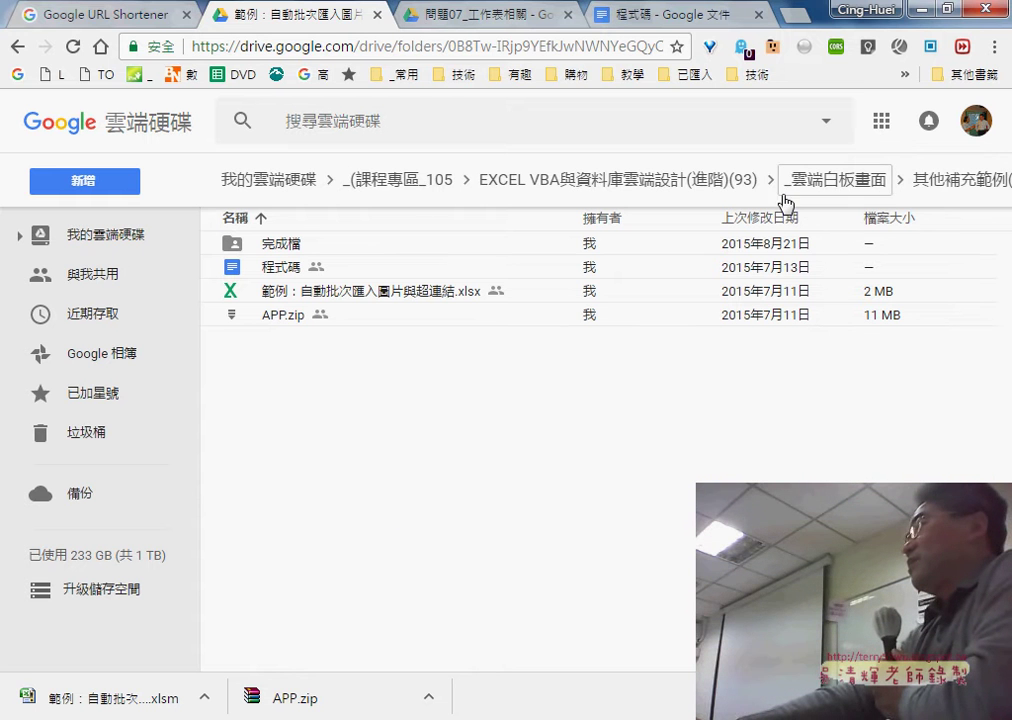
left_click(714, 188)
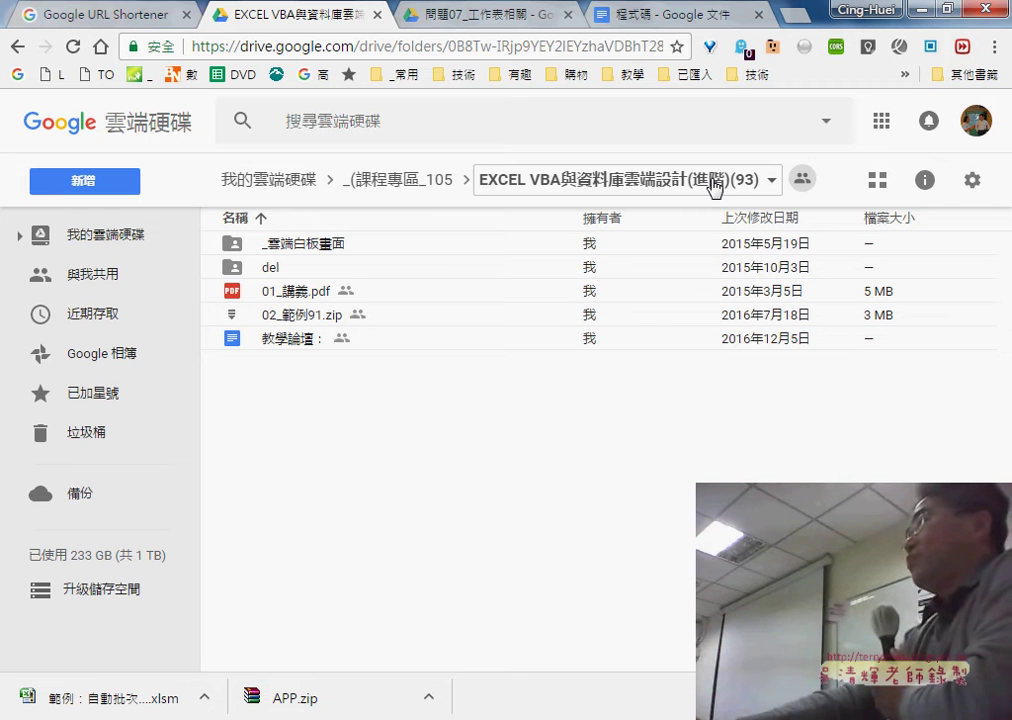
left_click(288, 345)
double_click(288, 345)
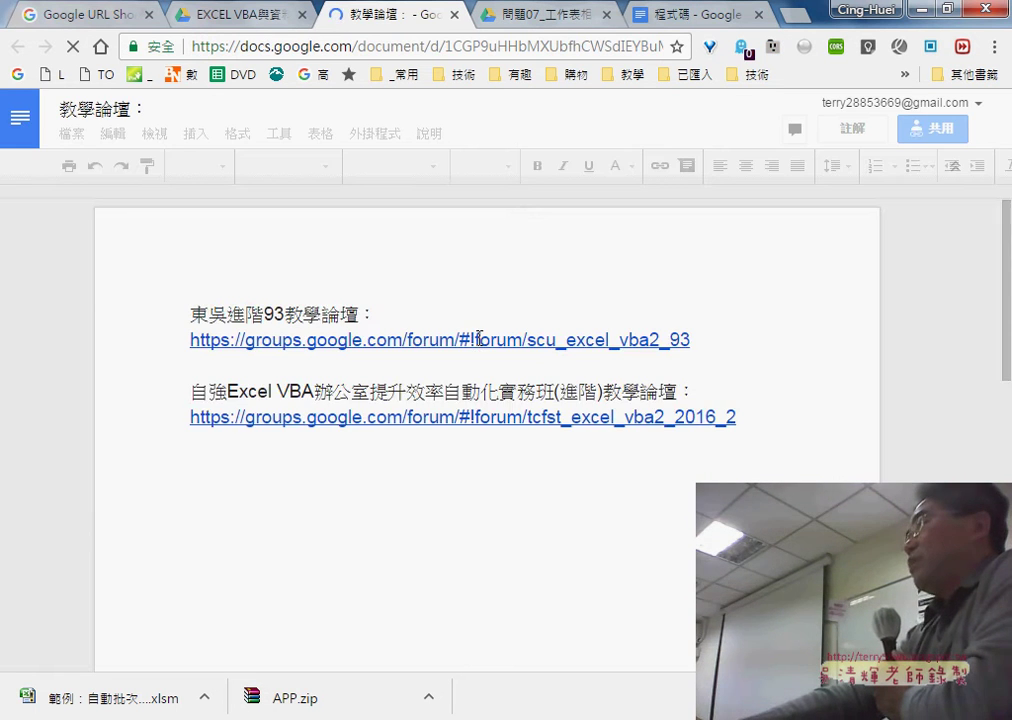
Step: Follow the second groups.google.com link to open the 自強Excel VBA進階20162班 forum in a new tab
left_click(442, 418)
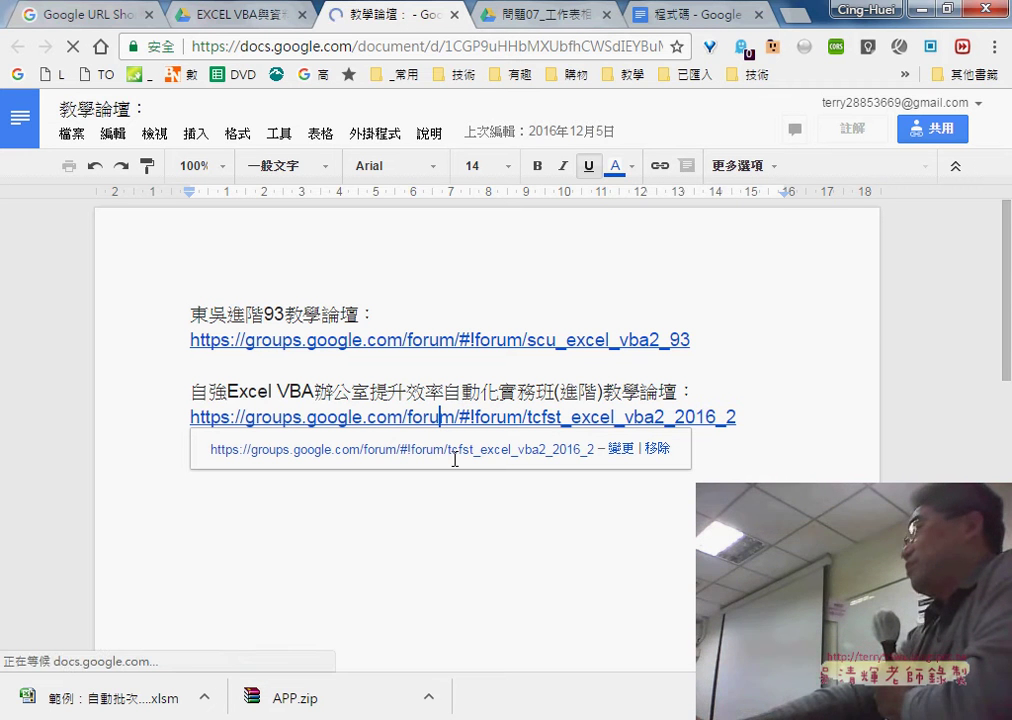
left_click(458, 450)
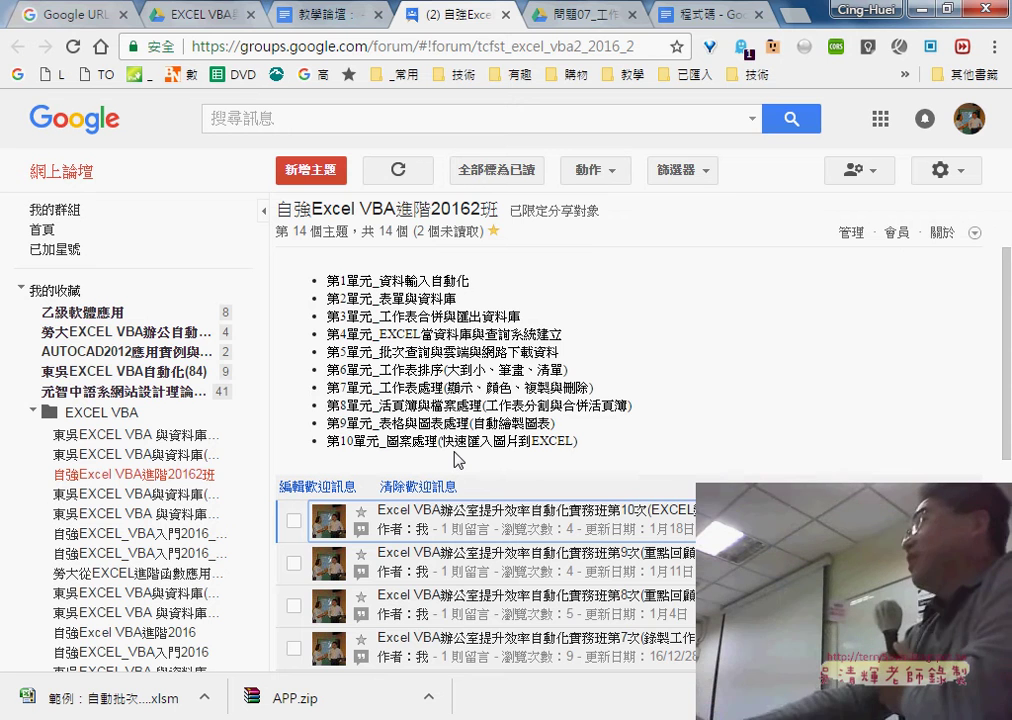
Step: Open the 第10次 topic and follow its 完整影音 link to the seven-video YouTube playlist
left_click(199, 26)
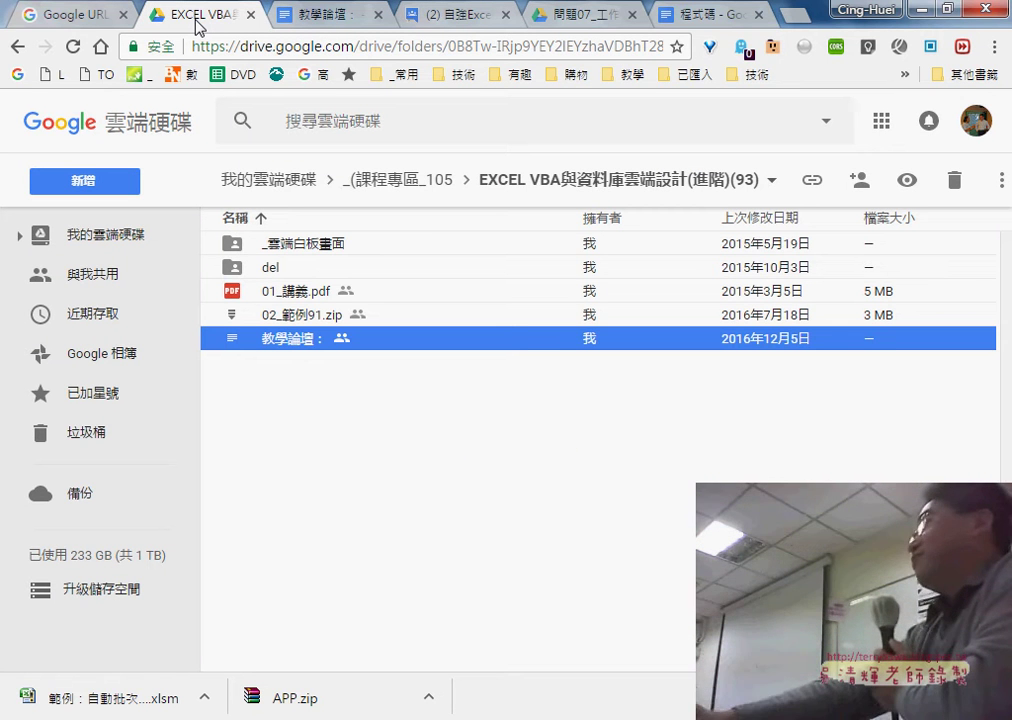
left_click(429, 17)
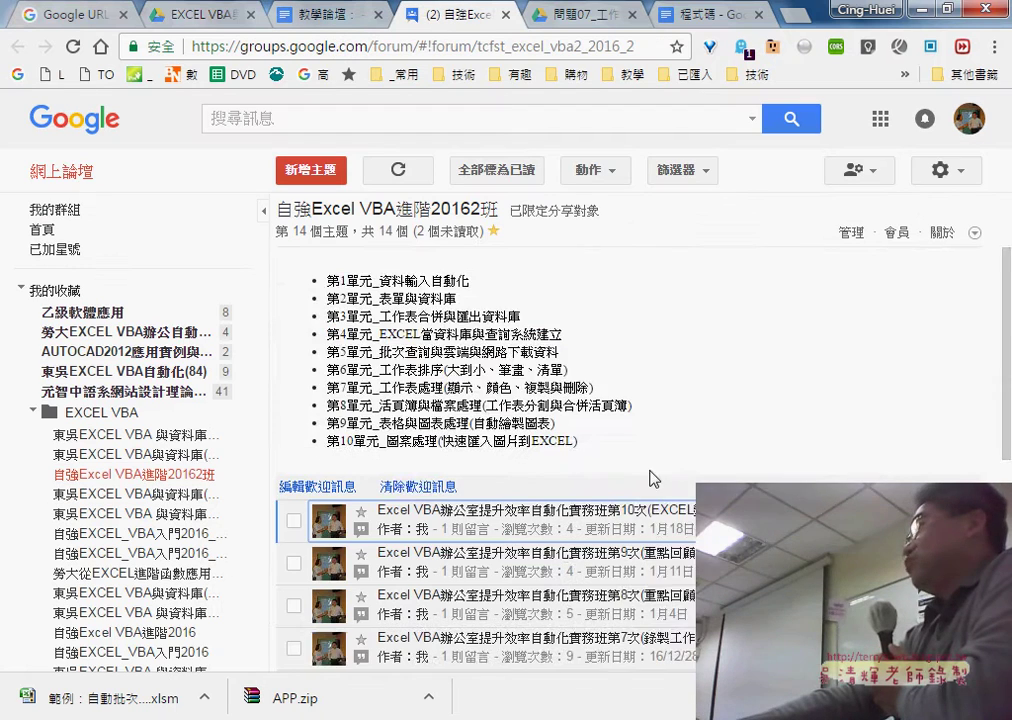
scroll(653, 478, "down", 2)
scroll(648, 450, "down", 2)
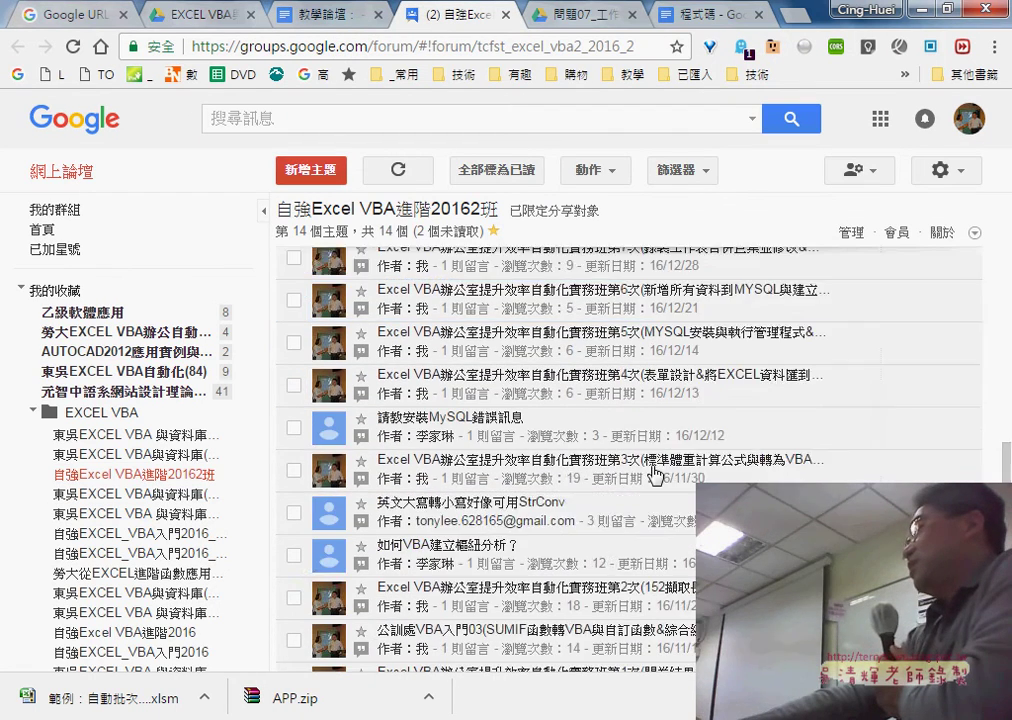
scroll(653, 540, "down", 1)
scroll(651, 560, "up", 5)
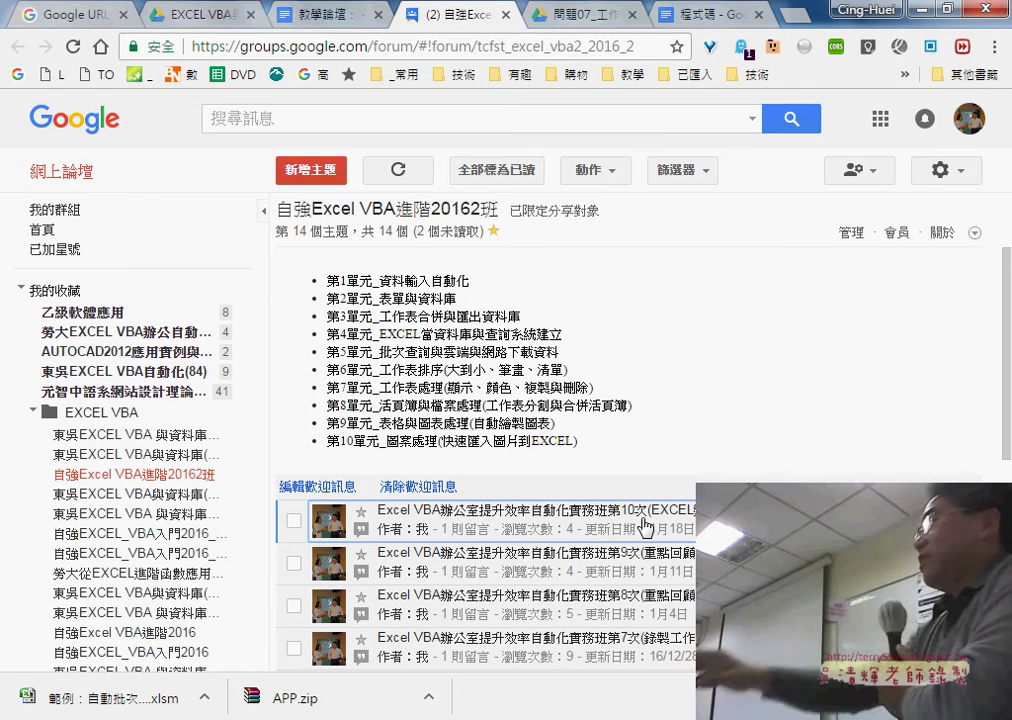
left_click(645, 527)
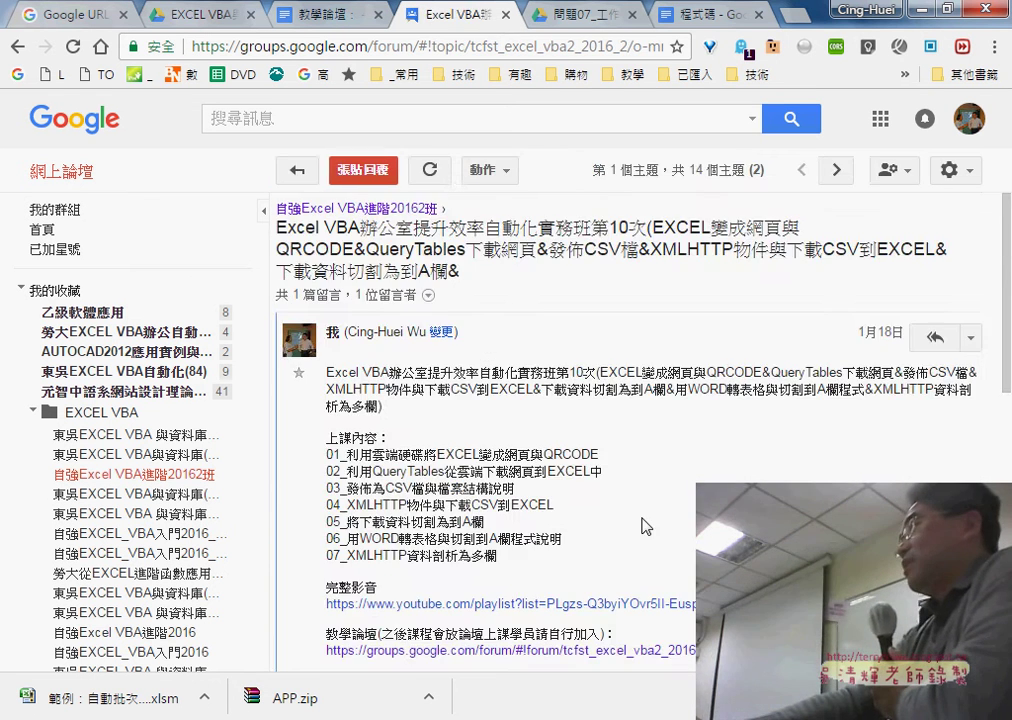
left_click(660, 604)
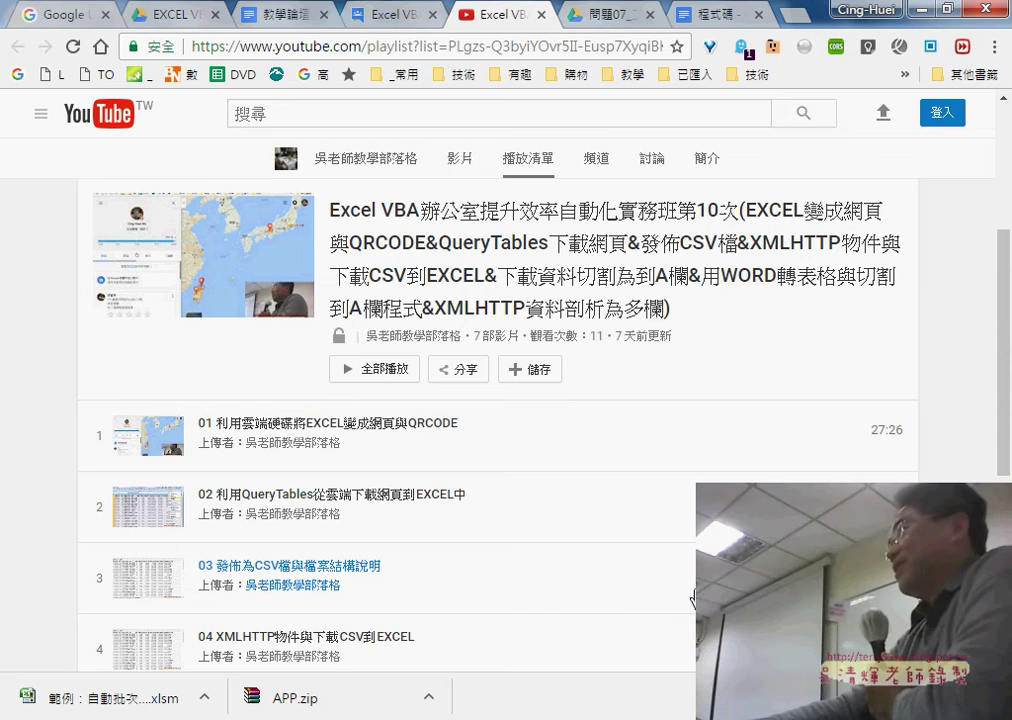
scroll(693, 598, "up", 2)
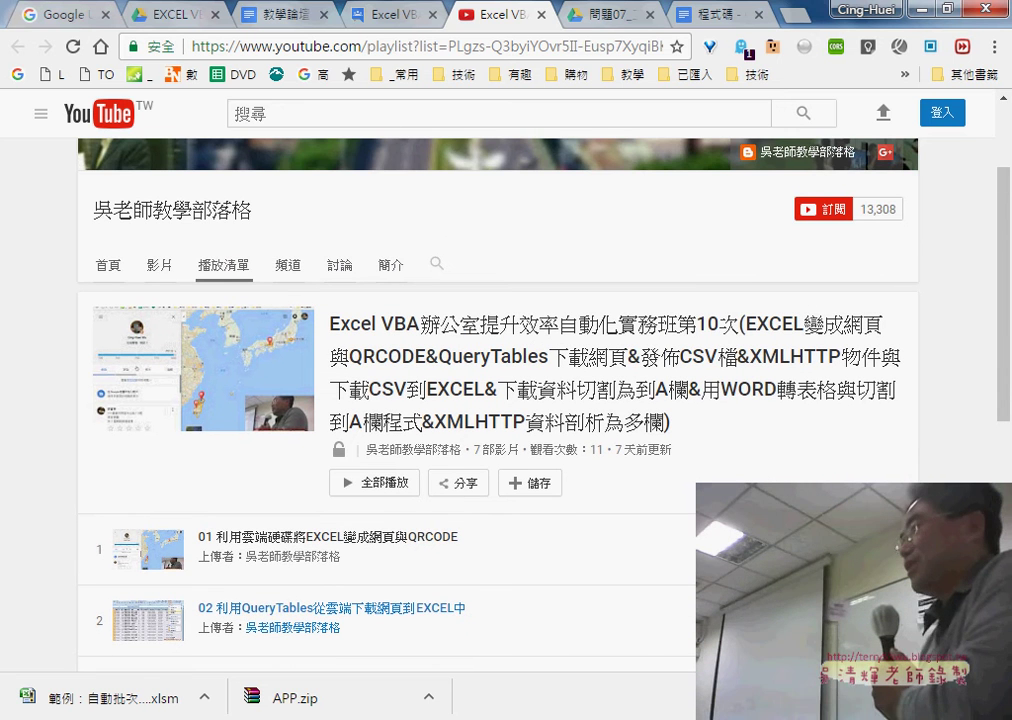